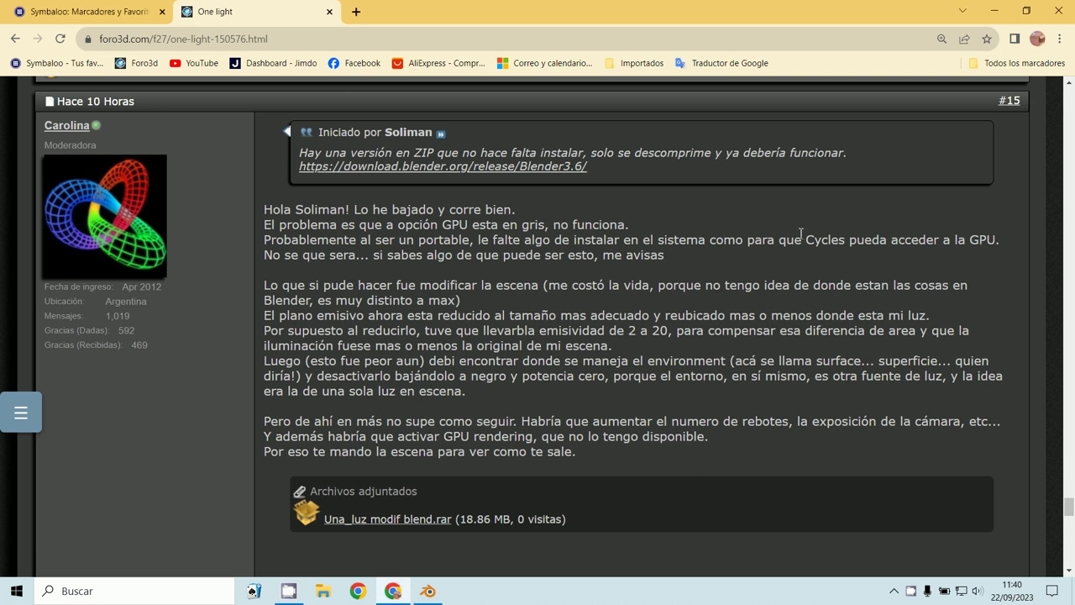
Switch from the Chrome forum thread to the Blender cube scene from the taskbar.
left_click(428, 590)
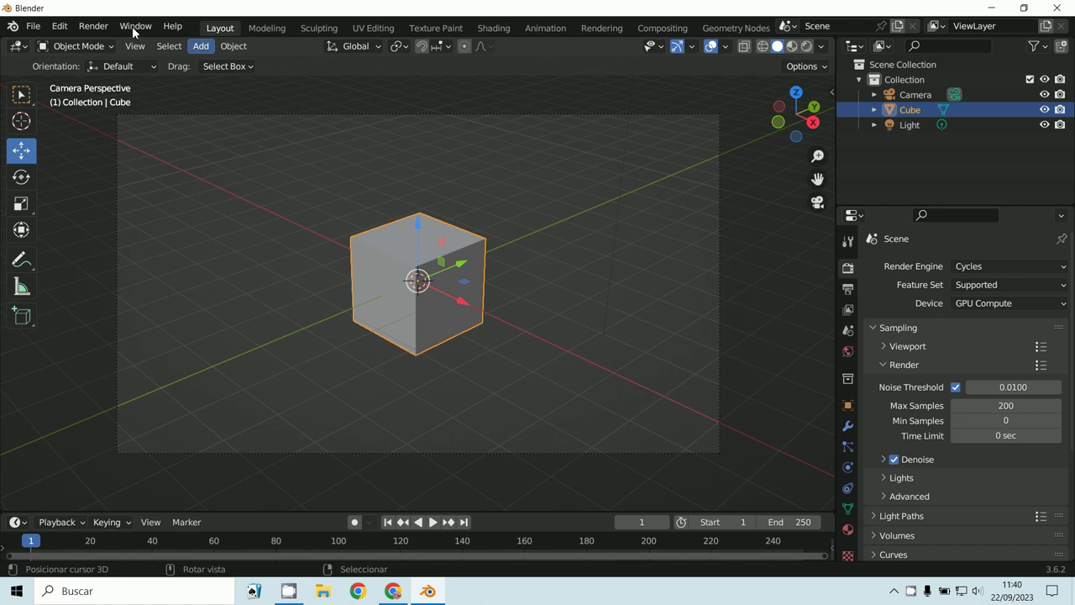
In System preferences, set Cycles Render Devices to CUDA with the GeForce GTX 970M.
left_click(58, 28)
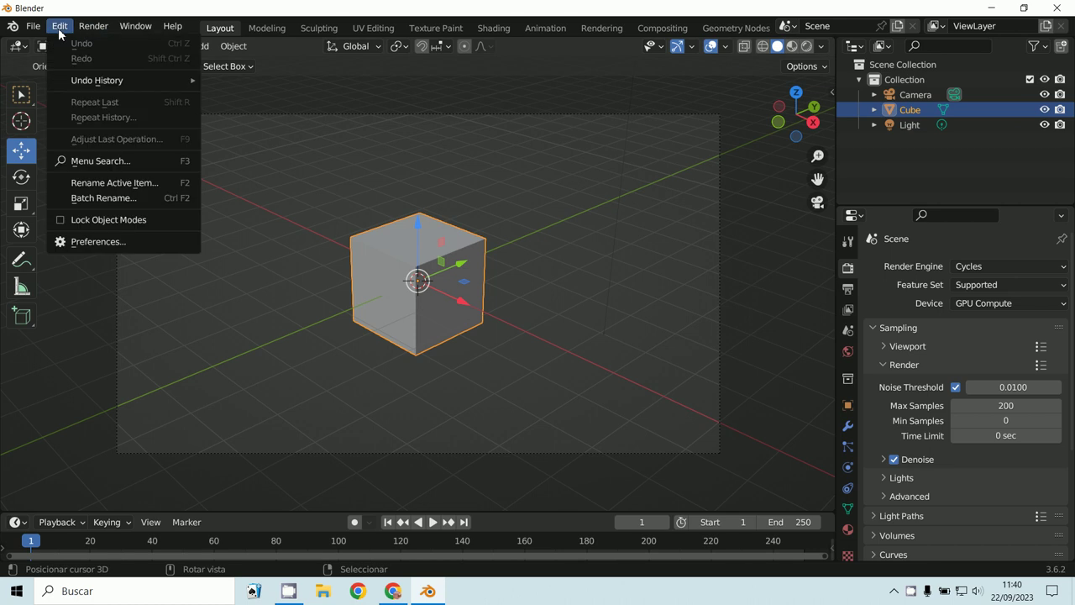
left_click(75, 242)
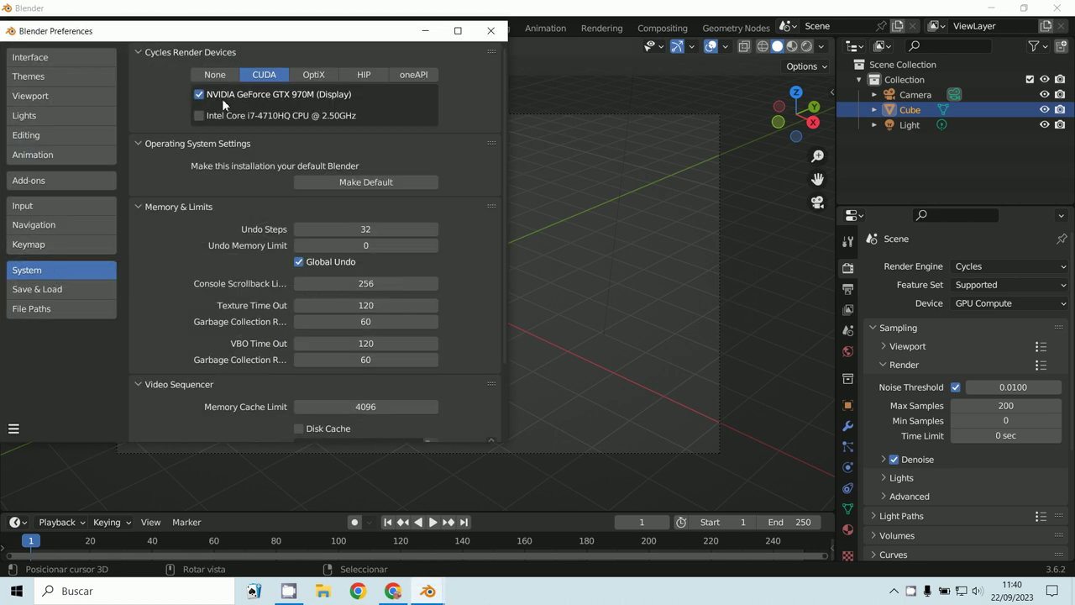
left_click(43, 289)
left_click(42, 269)
left_click(218, 78)
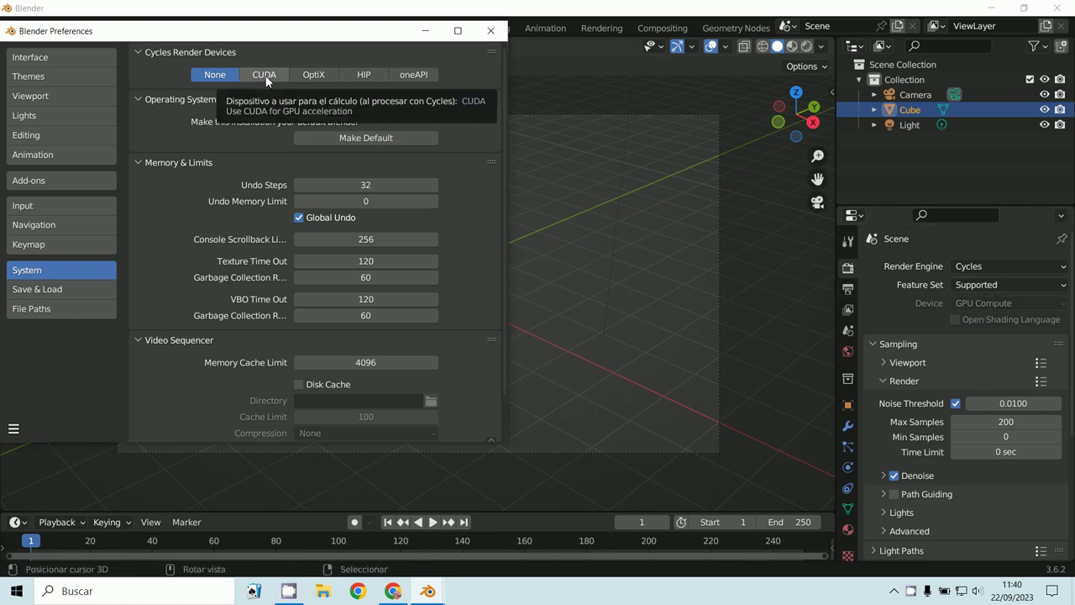
left_click(266, 77)
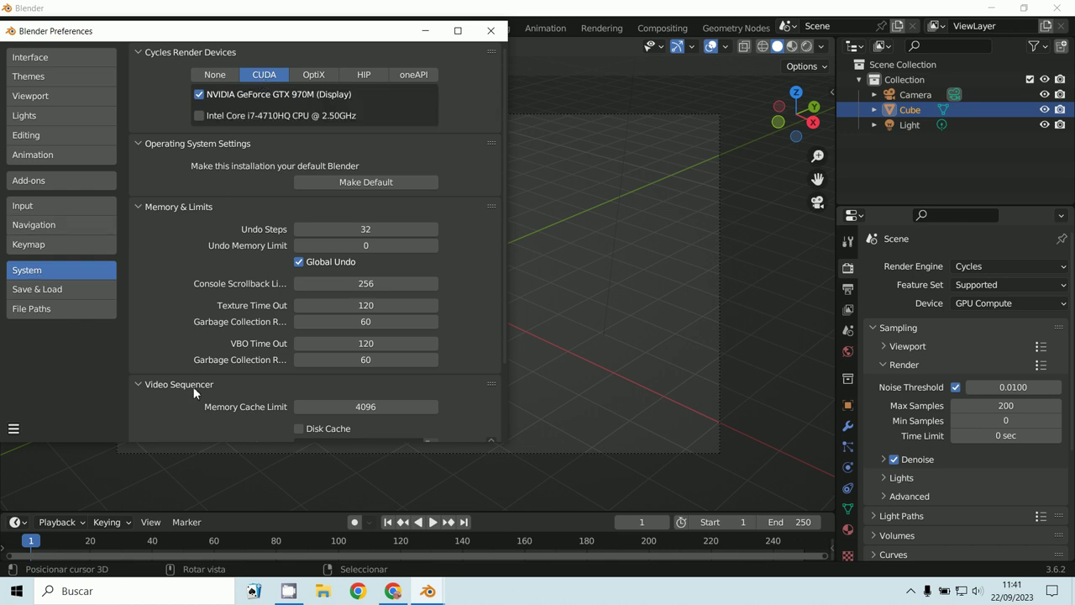
Save the preferences and minimize the Preferences window.
left_click(14, 428)
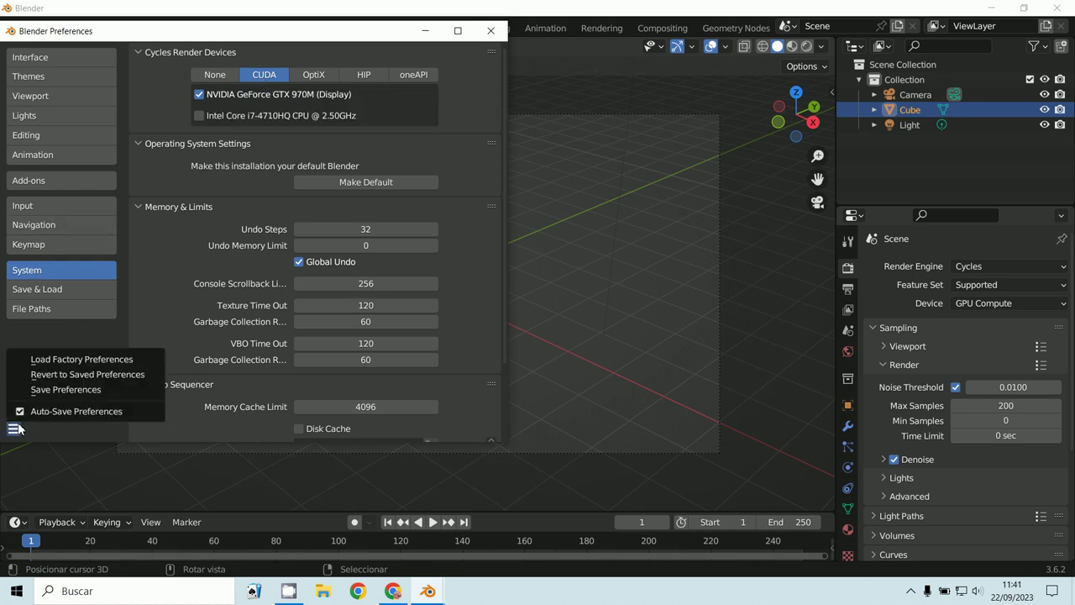
left_click(71, 390)
left_click(425, 31)
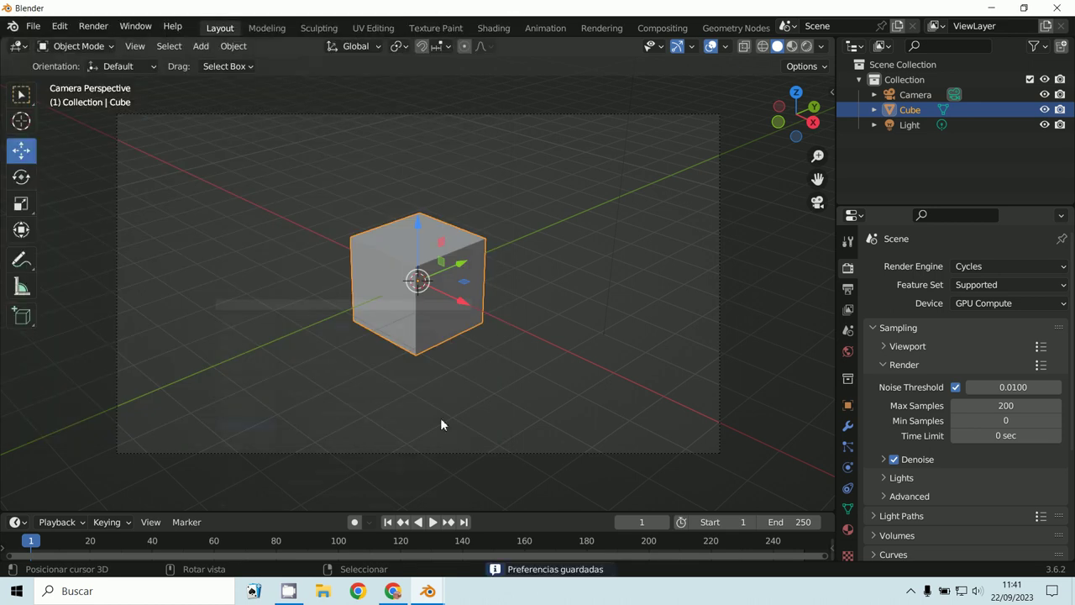
Reread the forum reply in Chrome, then return to Blender and close the Preferences window.
left_click(392, 591)
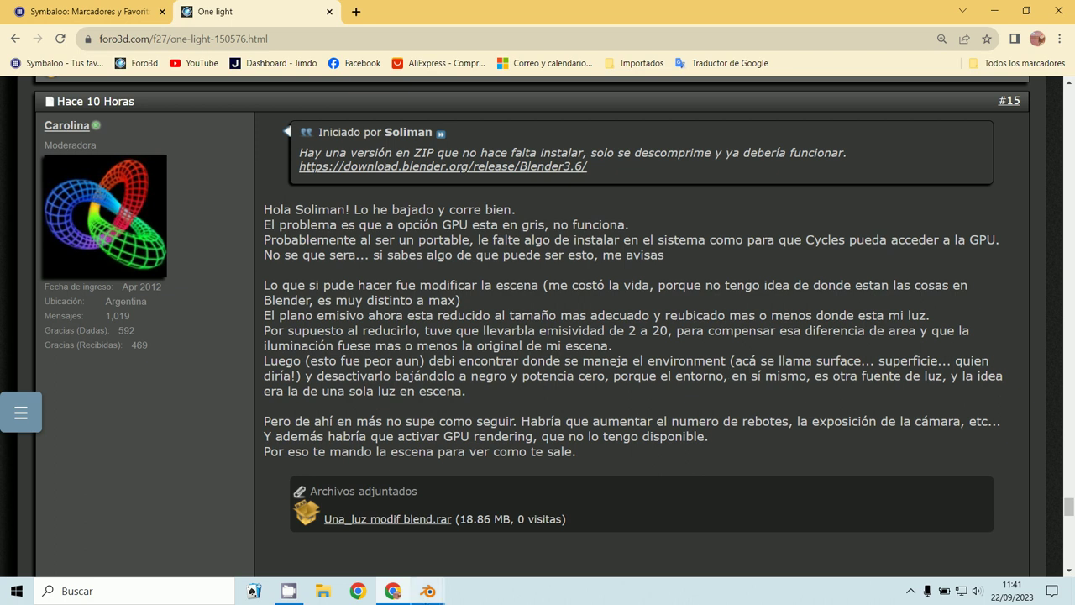
mouse_move(427, 591)
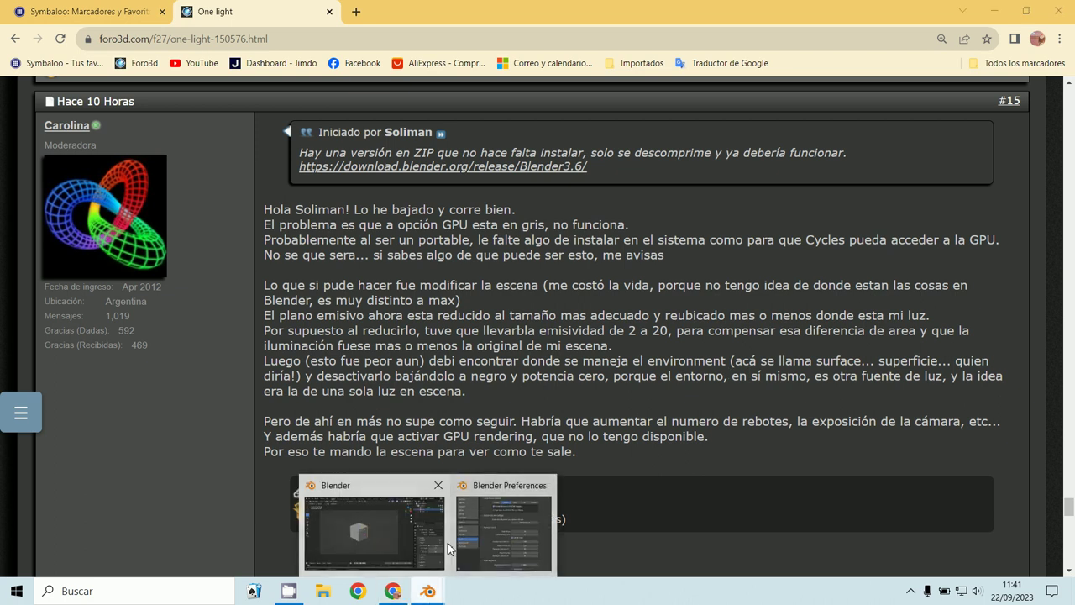
left_click(345, 531)
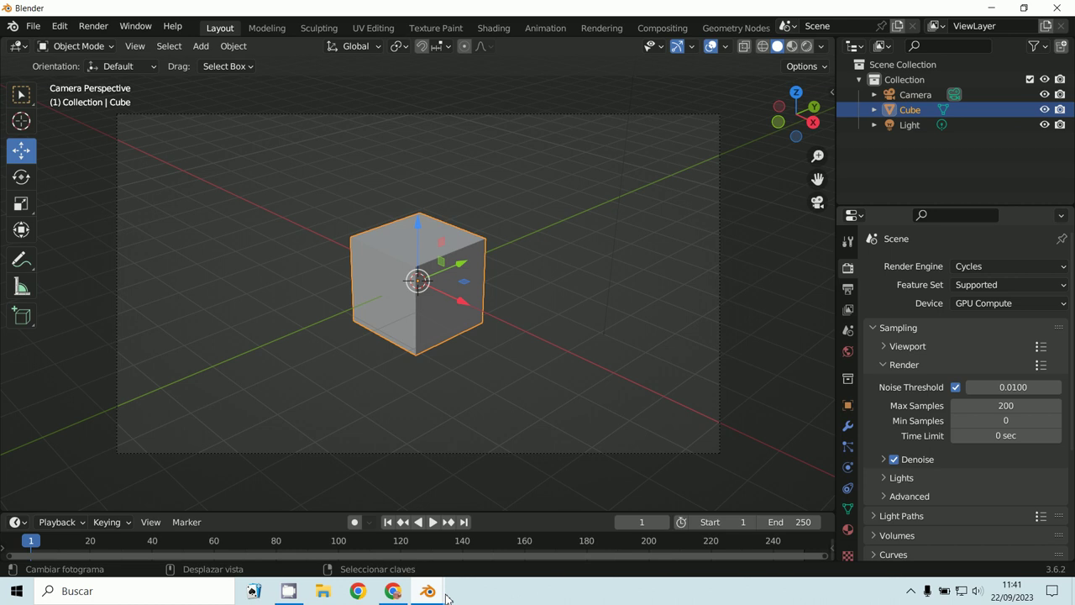
mouse_move(428, 591)
left_click(504, 525)
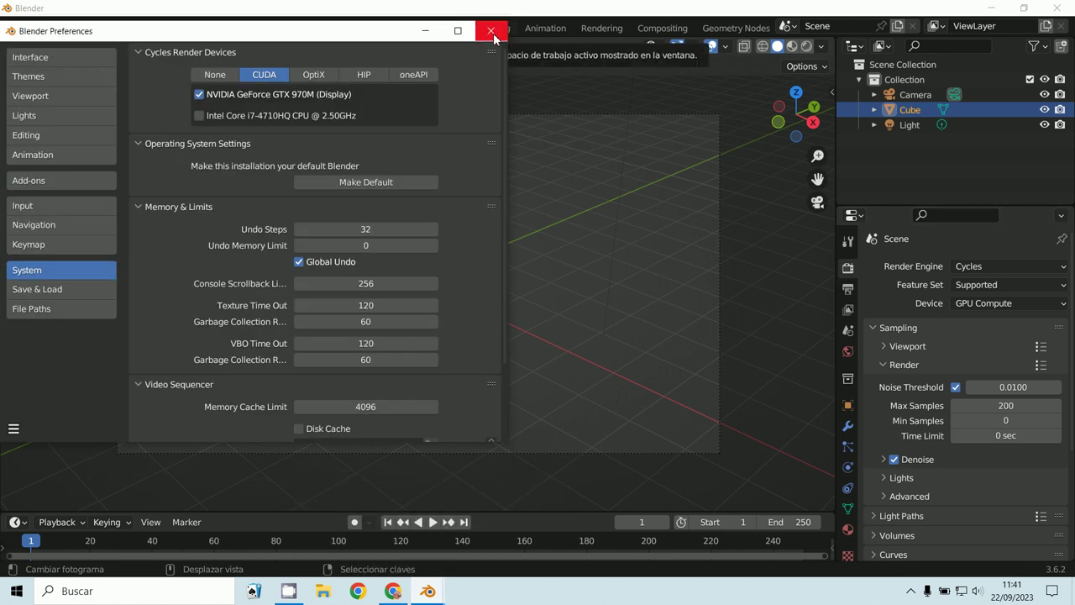
left_click(492, 31)
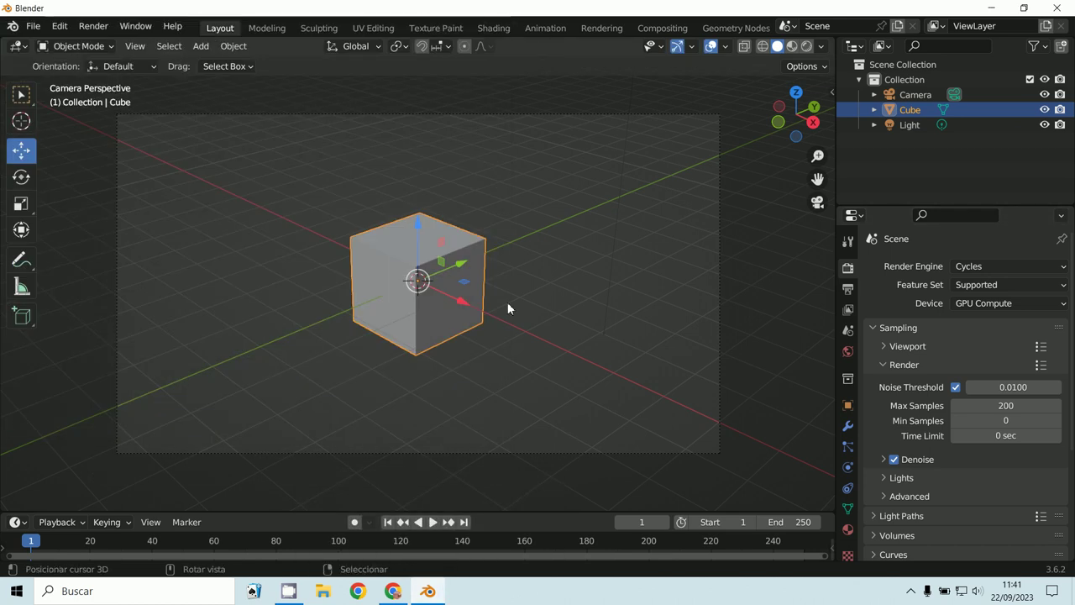
Show the World properties and enlarge both the Properties editor and the timeline area.
left_click(847, 352)
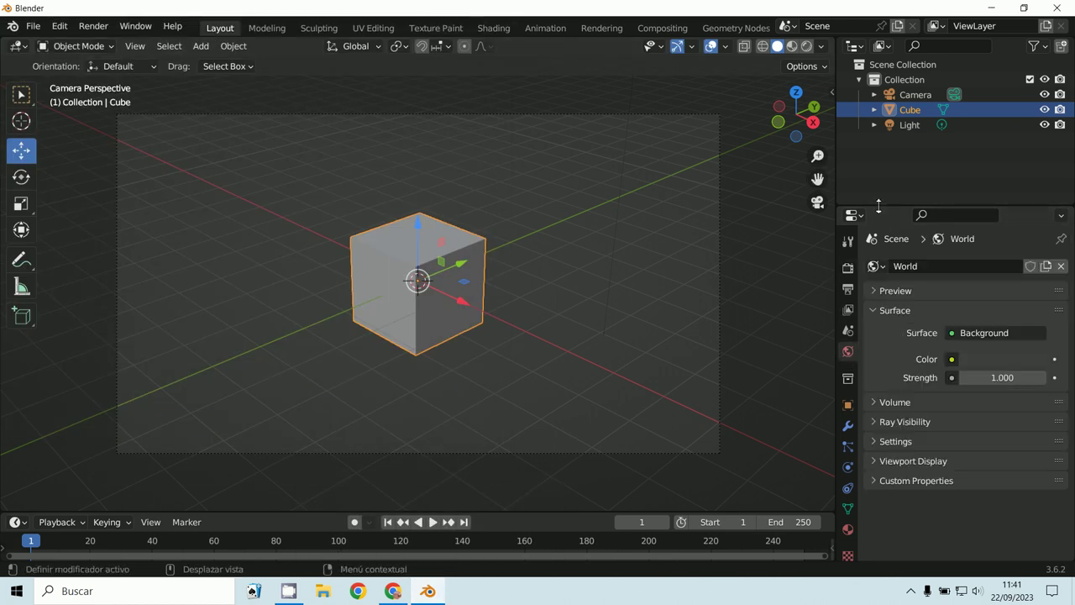
left_click_drag(879, 206, 874, 154)
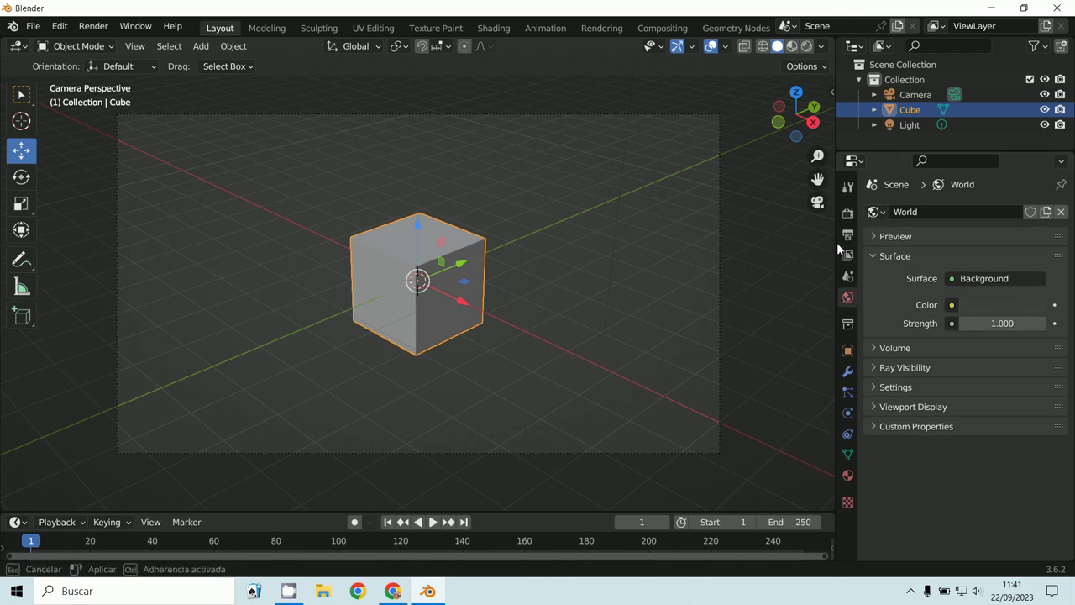
left_click_drag(836, 242, 649, 269)
left_click(839, 306)
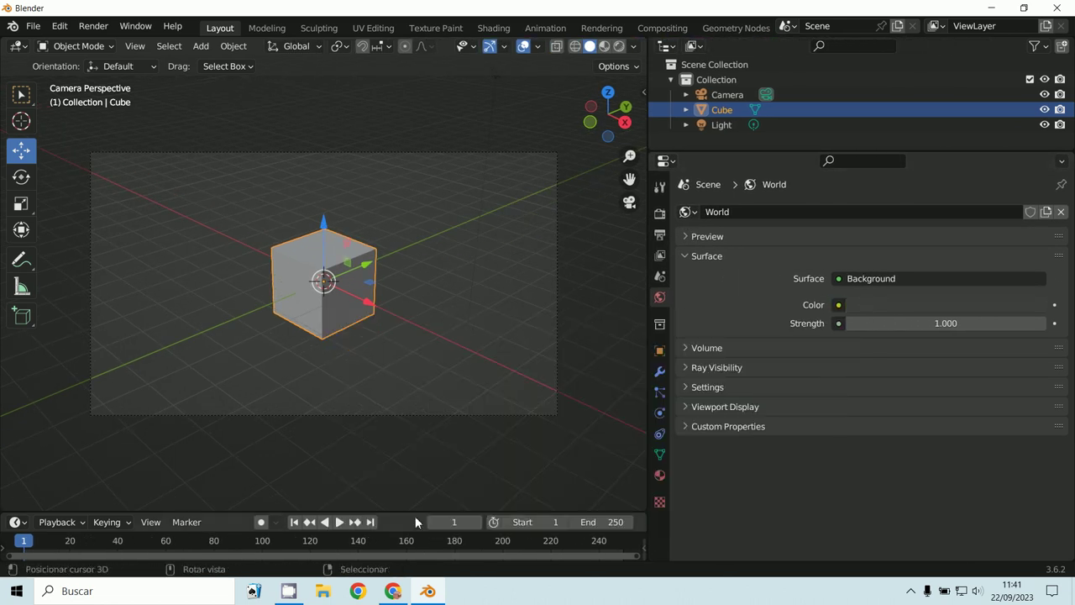
left_click_drag(410, 514, 475, 335)
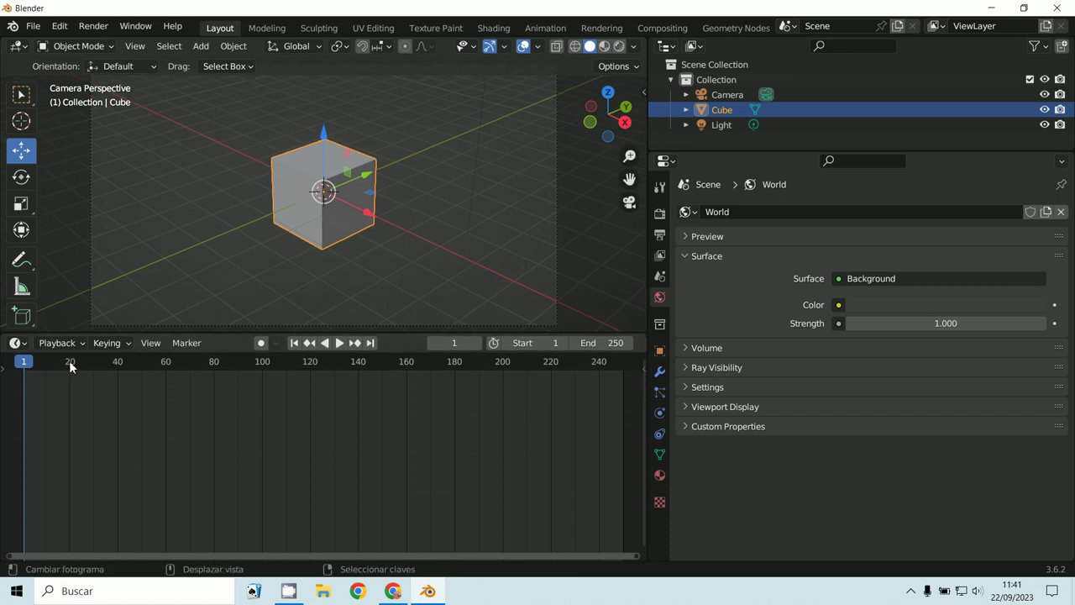
Turn the timeline into a Shader Editor for the Cube material and set Subsurface Color to orange.
left_click(16, 344)
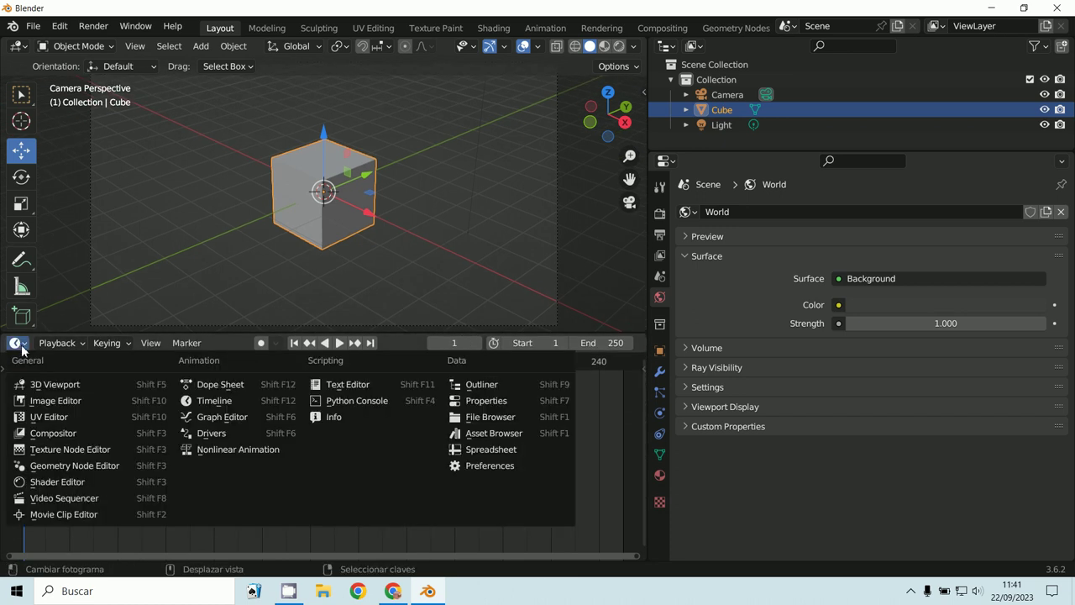
left_click(55, 483)
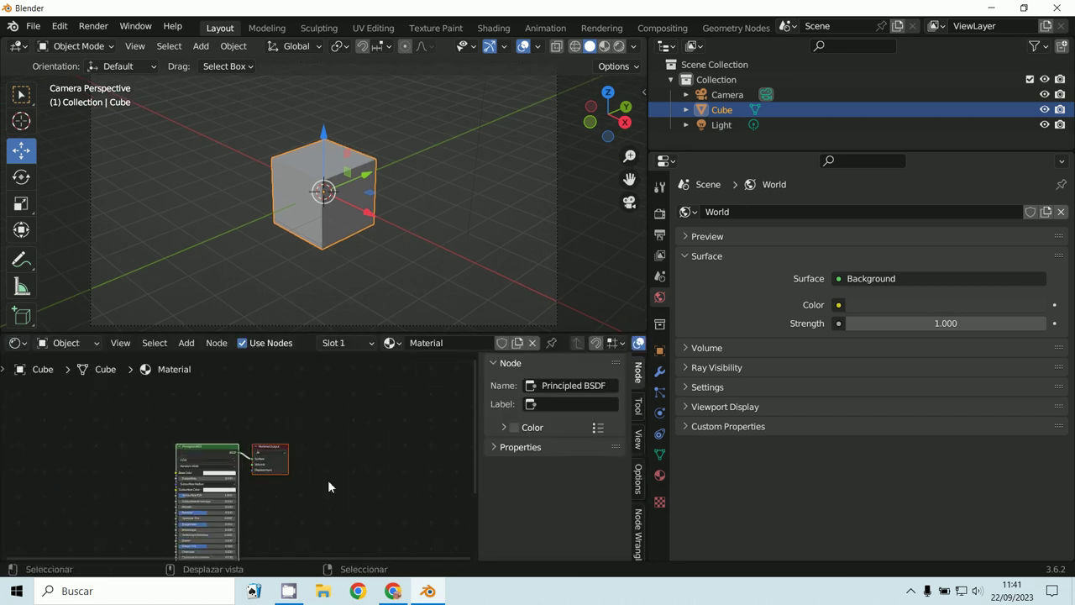
scroll(440, 269, "up", 3)
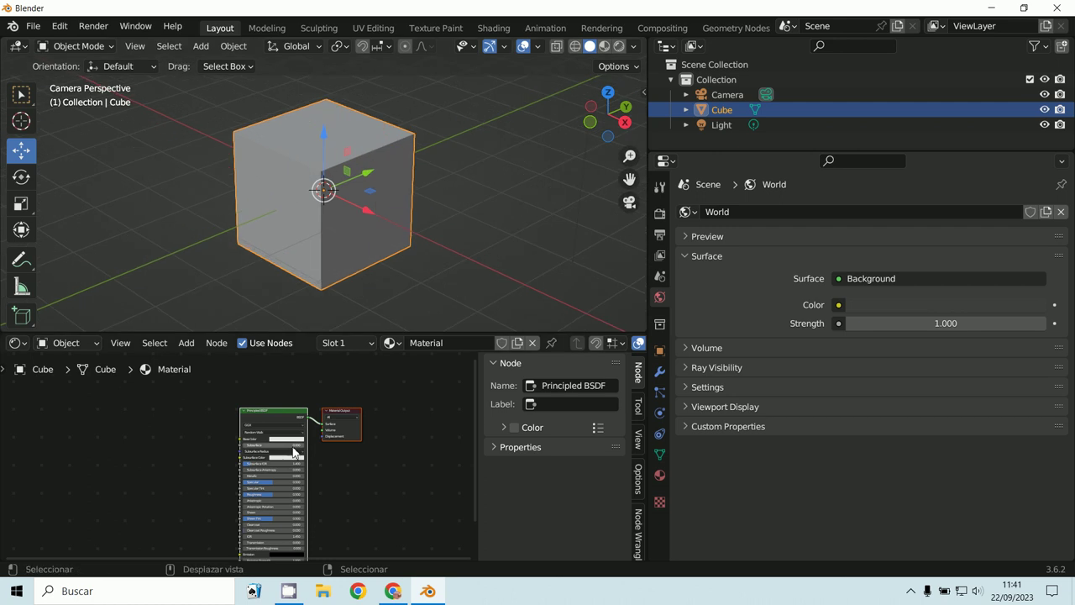
scroll(299, 462, "up", 1)
left_click(298, 462)
left_click(315, 398)
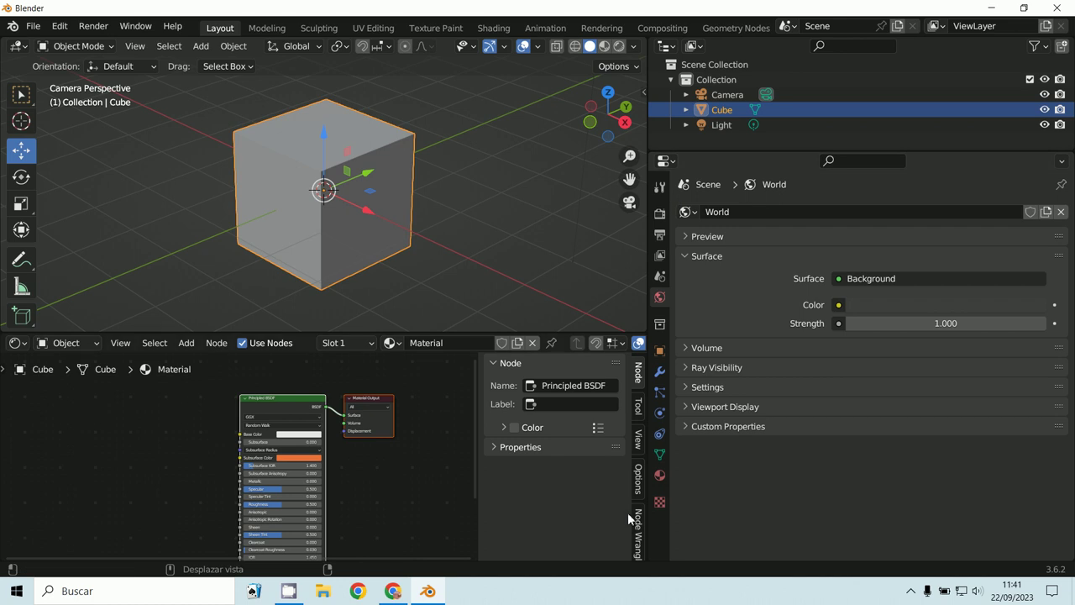
Make the material's Viewport Display colour red and sample it into the Base Color.
left_click(660, 476)
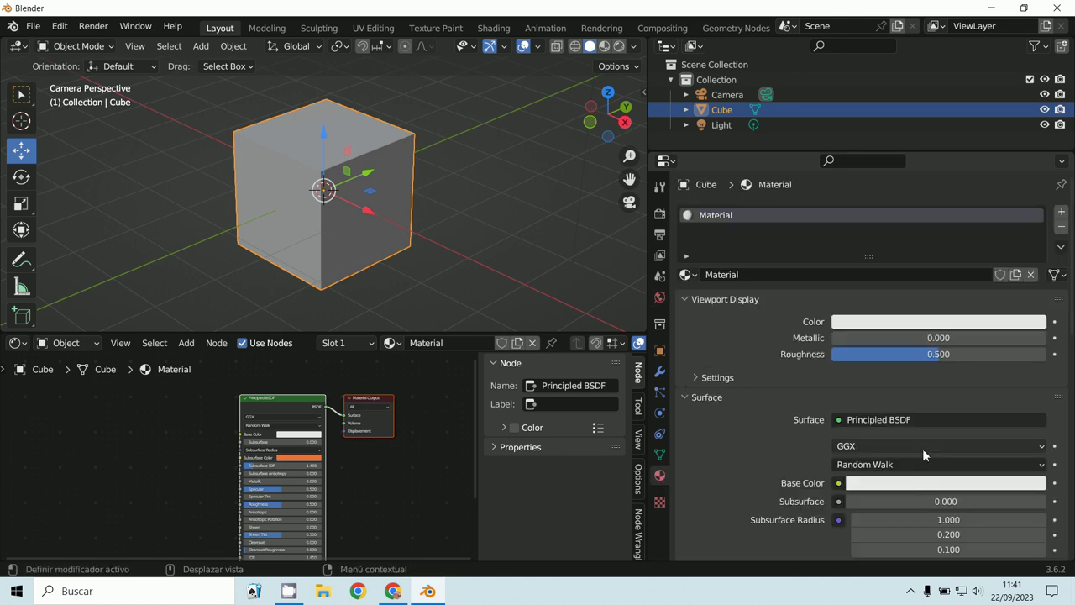
left_click(908, 324)
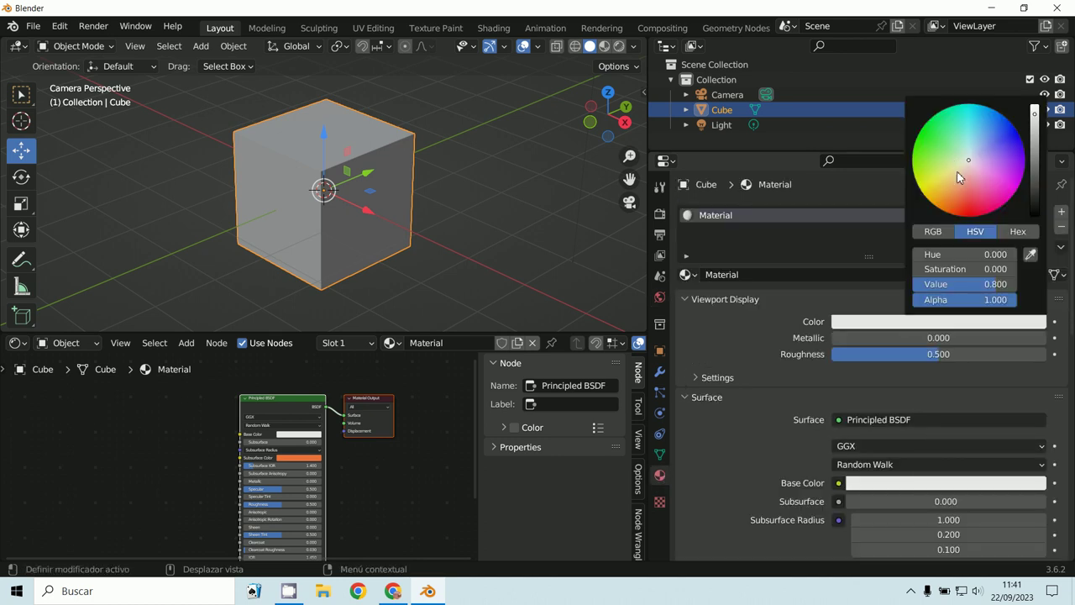
left_click_drag(959, 177, 957, 269)
left_click(926, 494)
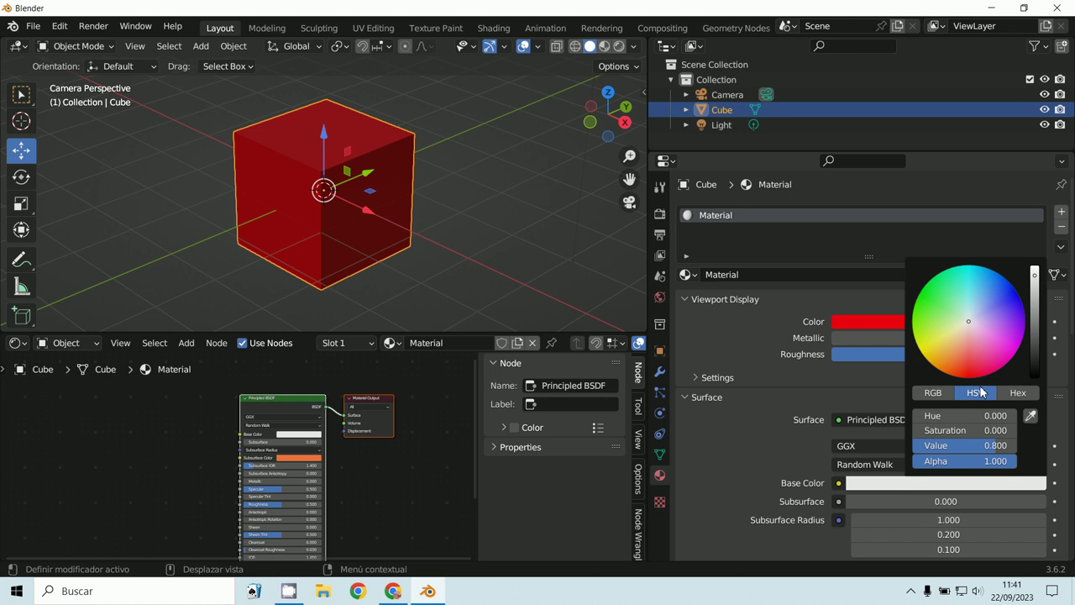
left_click(1030, 416)
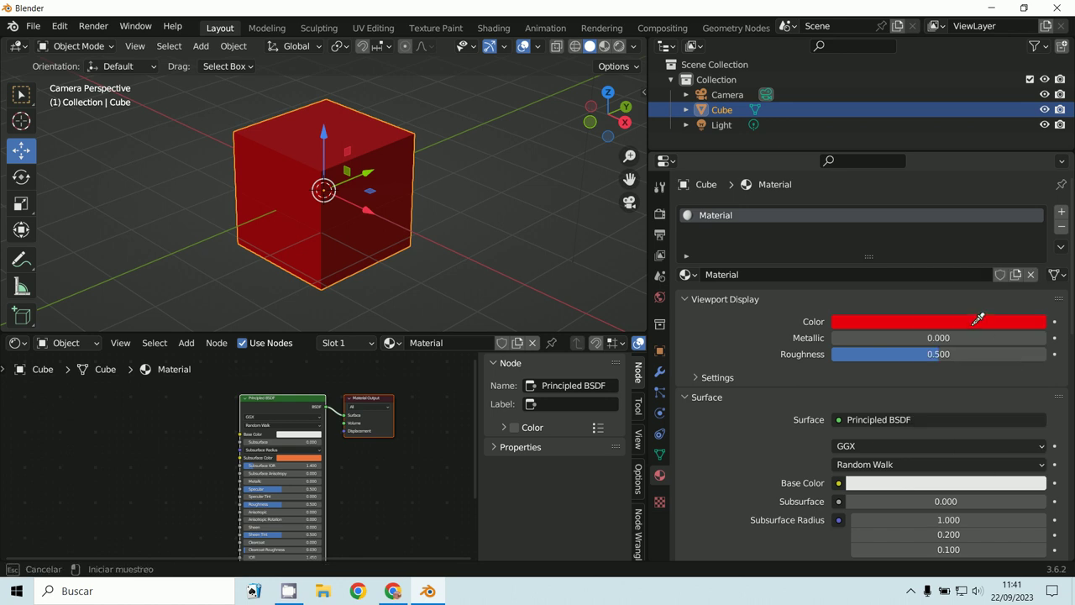
left_click(976, 323)
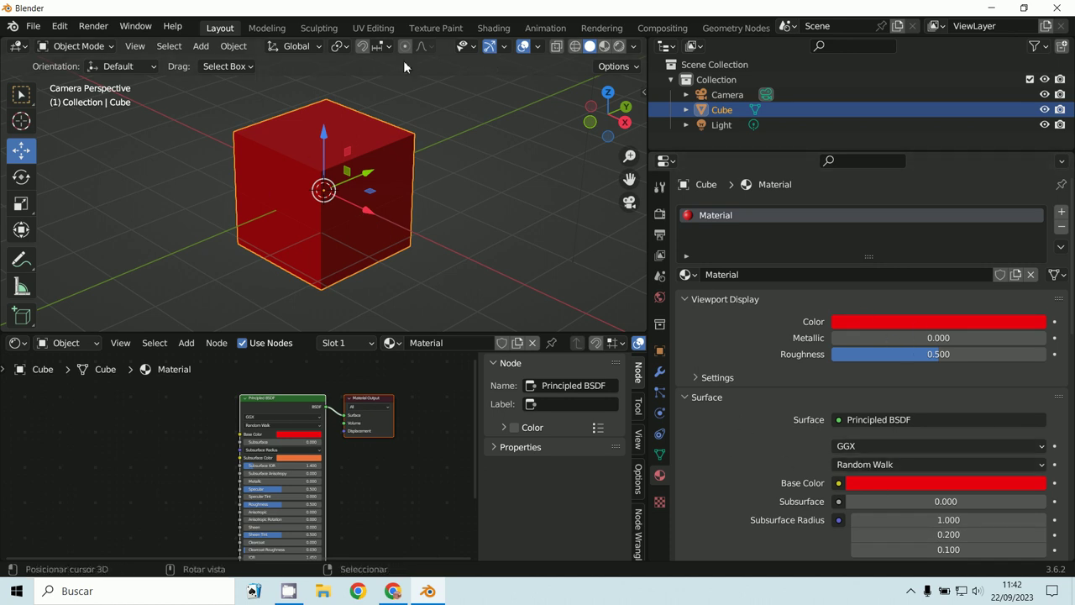
Resample the Viewport Display colour so it matches the red Base Color.
left_click(960, 320)
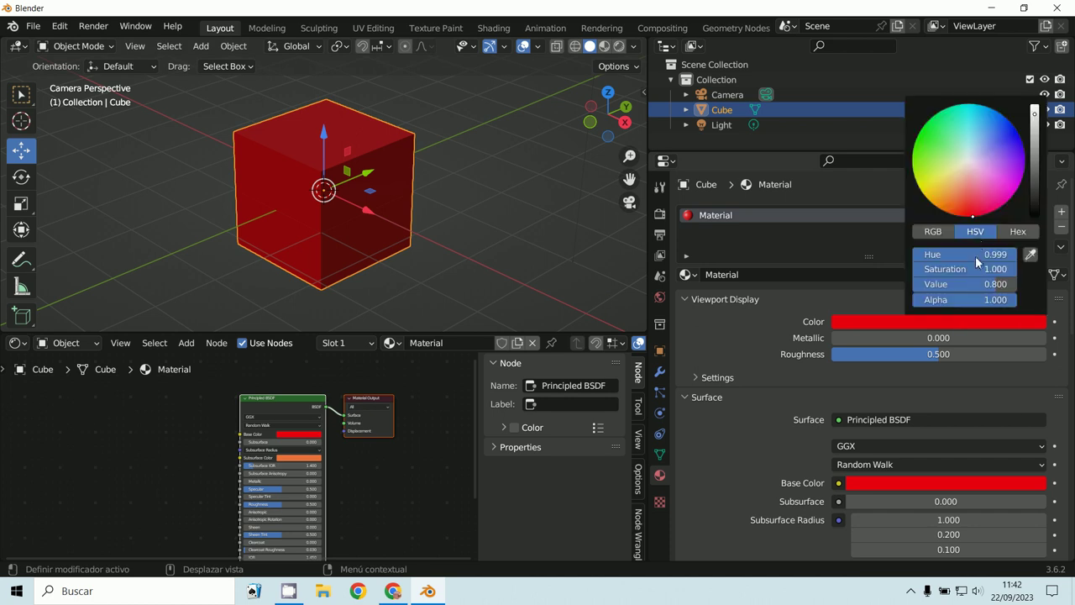
left_click(950, 181)
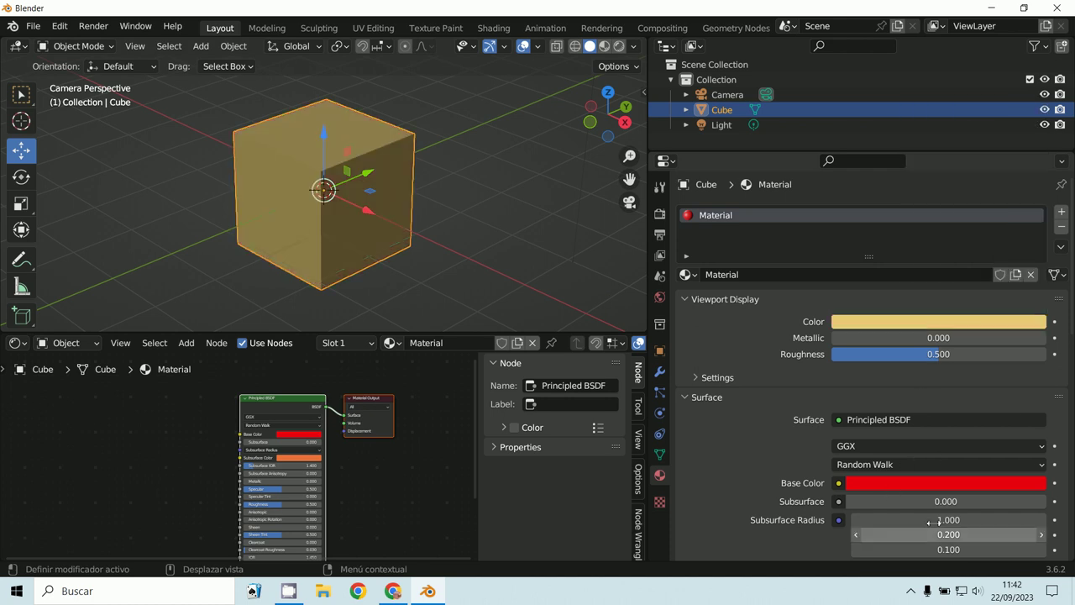
left_click(970, 322)
left_click(1031, 254)
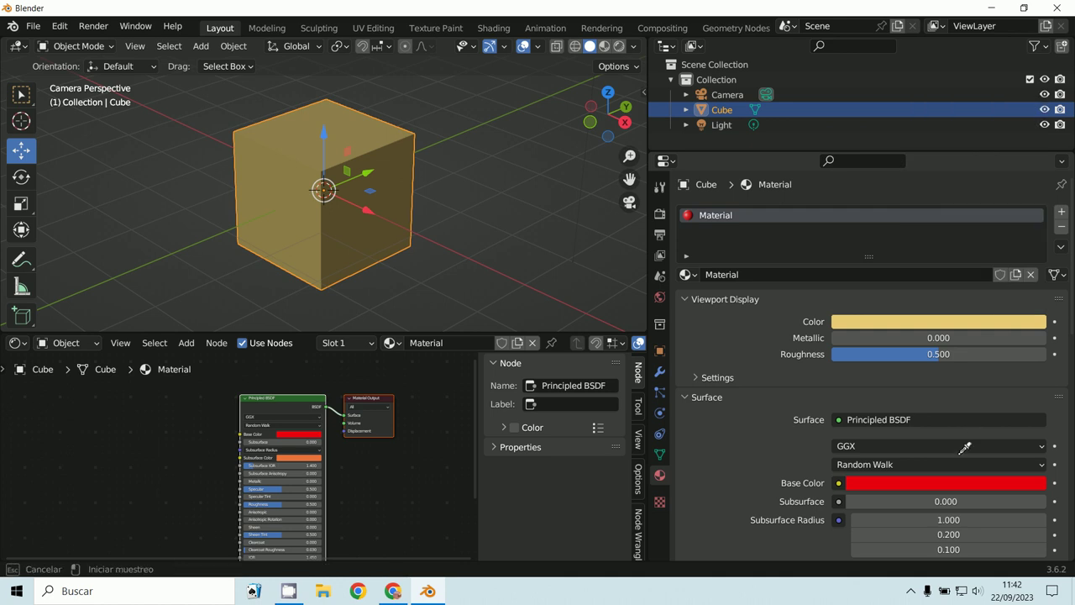
key("Escape")
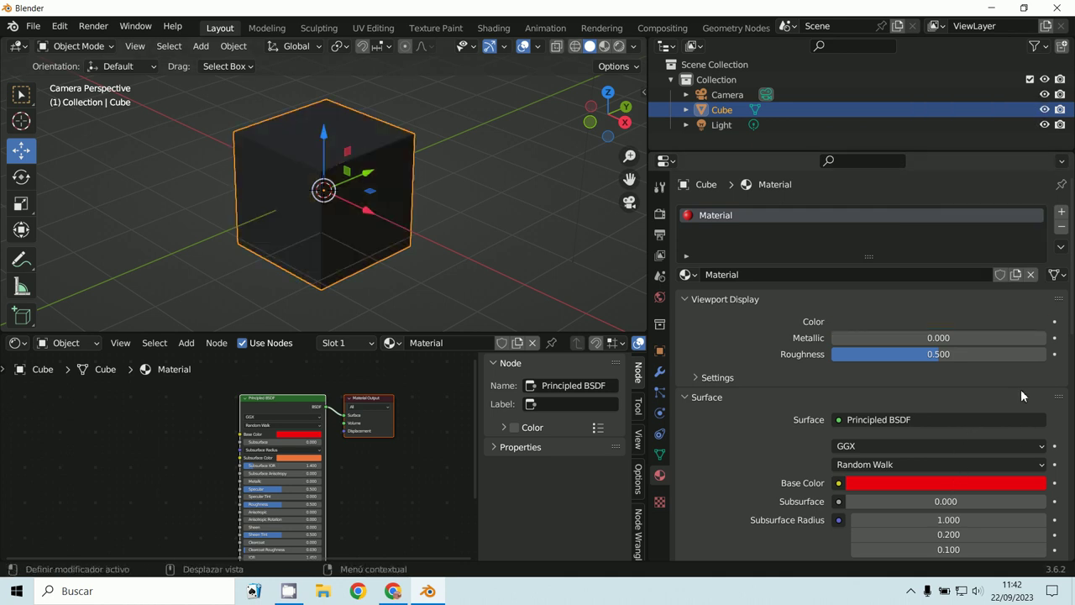
left_click(995, 318)
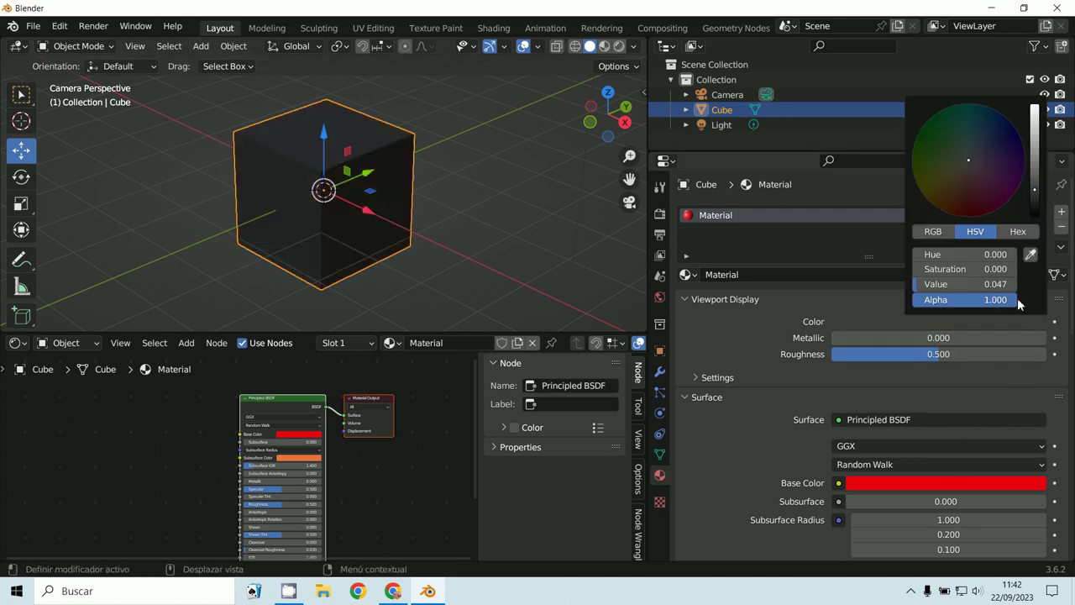
left_click(1031, 254)
left_click(983, 478)
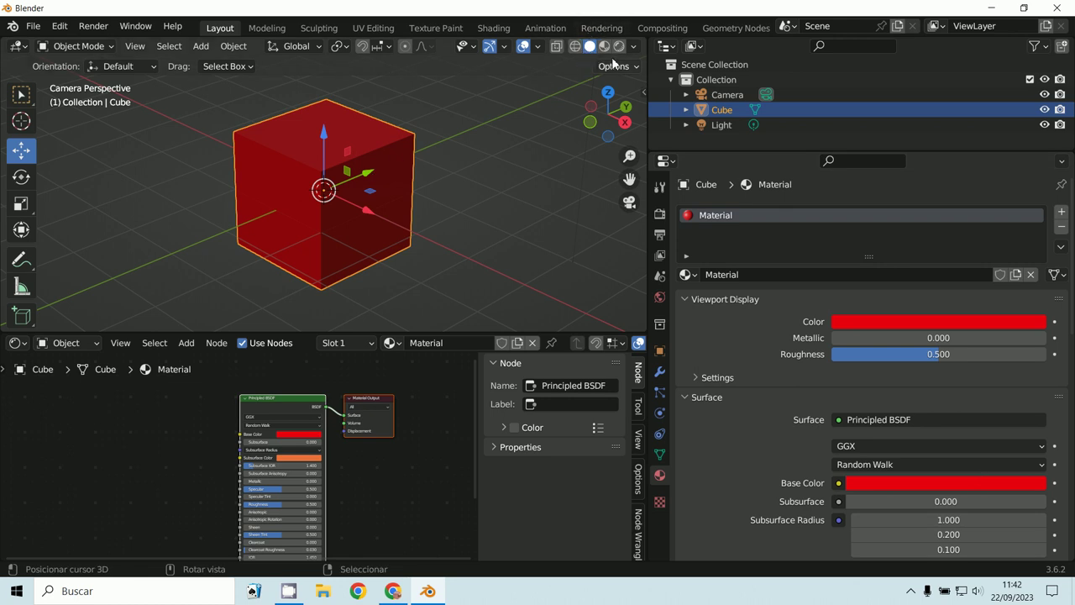
Switch the viewport to Rendered shading and bring up the Render properties.
left_click(620, 48)
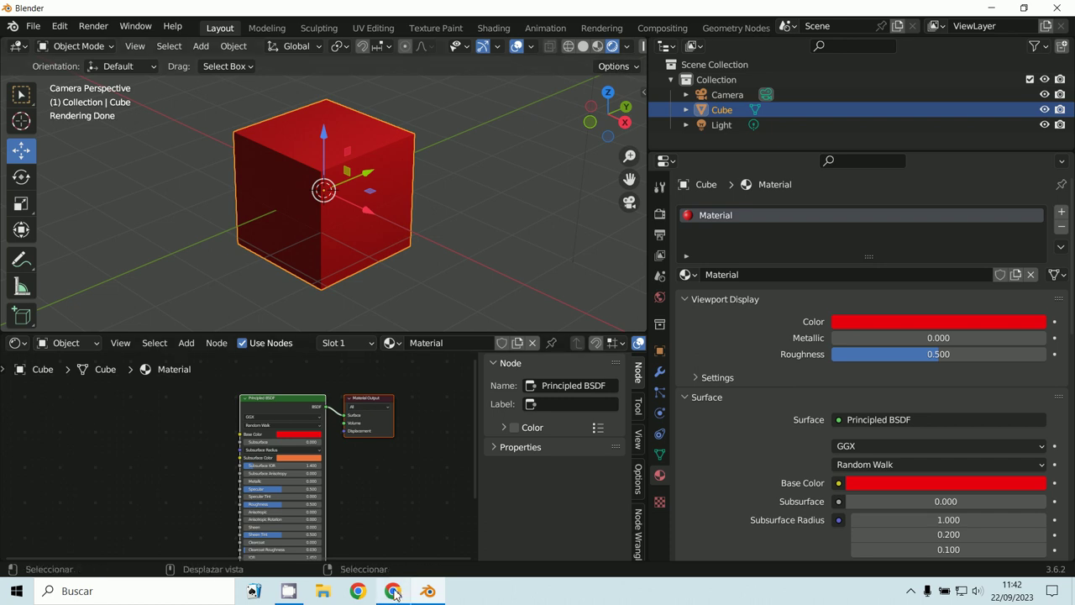
left_click(660, 213)
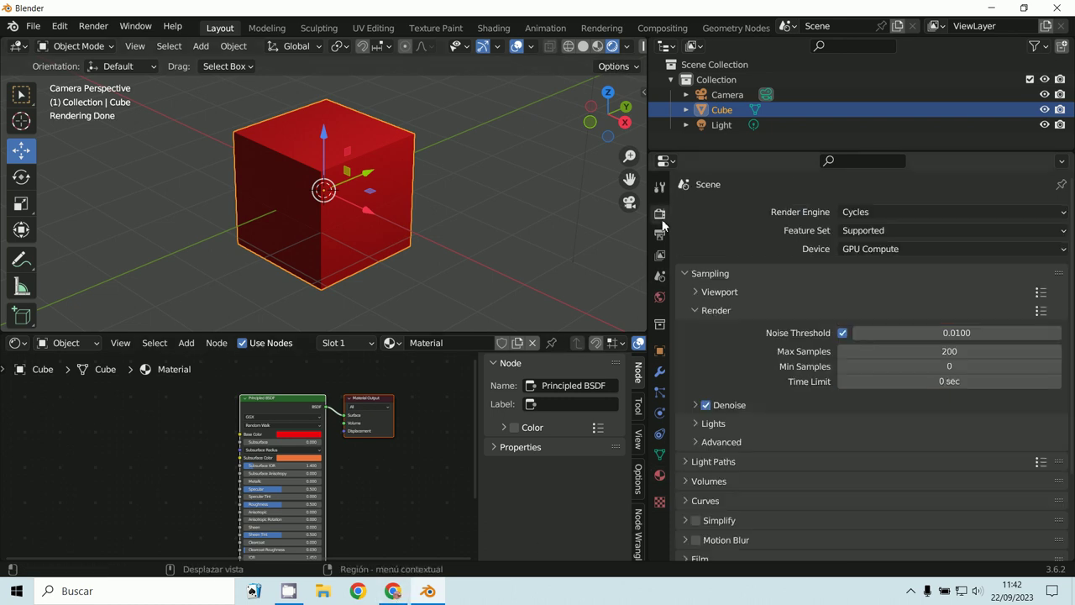
scroll(706, 406, "down", 3)
Expand the Film panel and turn on Transparent, leaving Transparent Glass off.
left_click(694, 453)
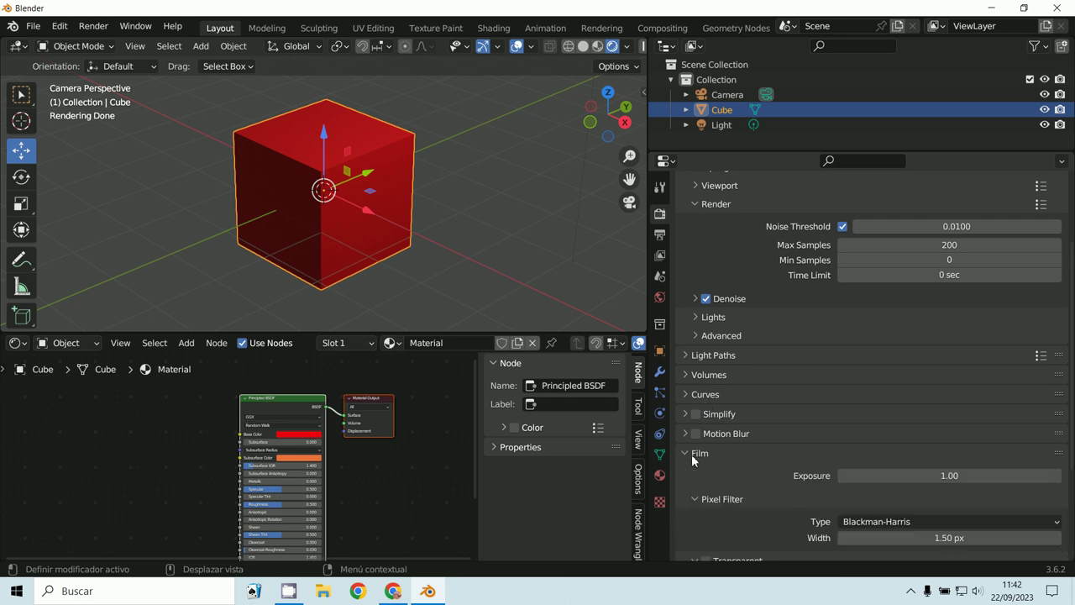
scroll(691, 453, "down", 3)
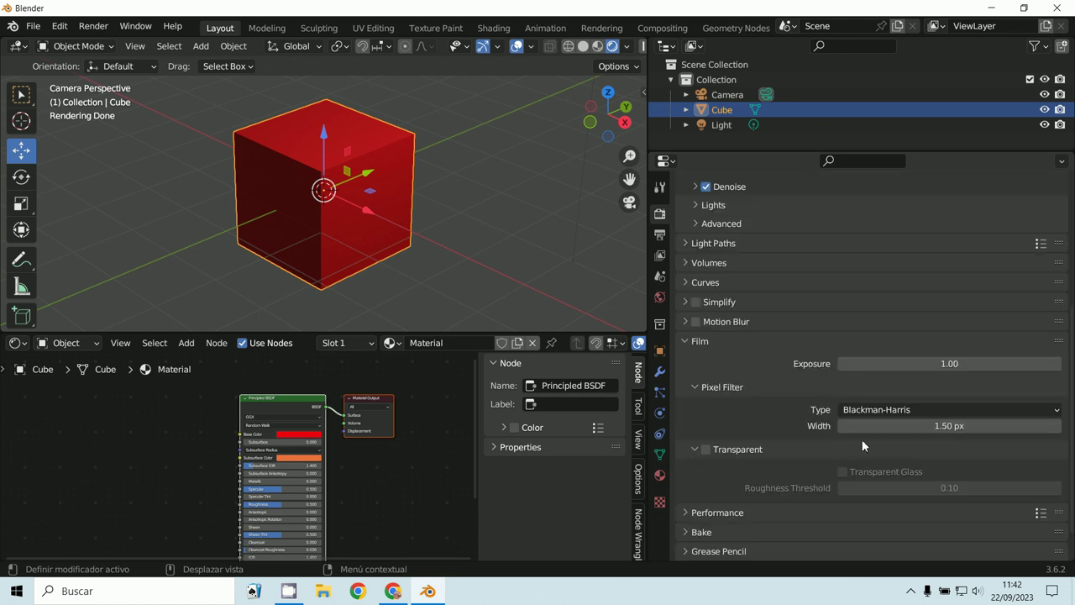
left_click(707, 449)
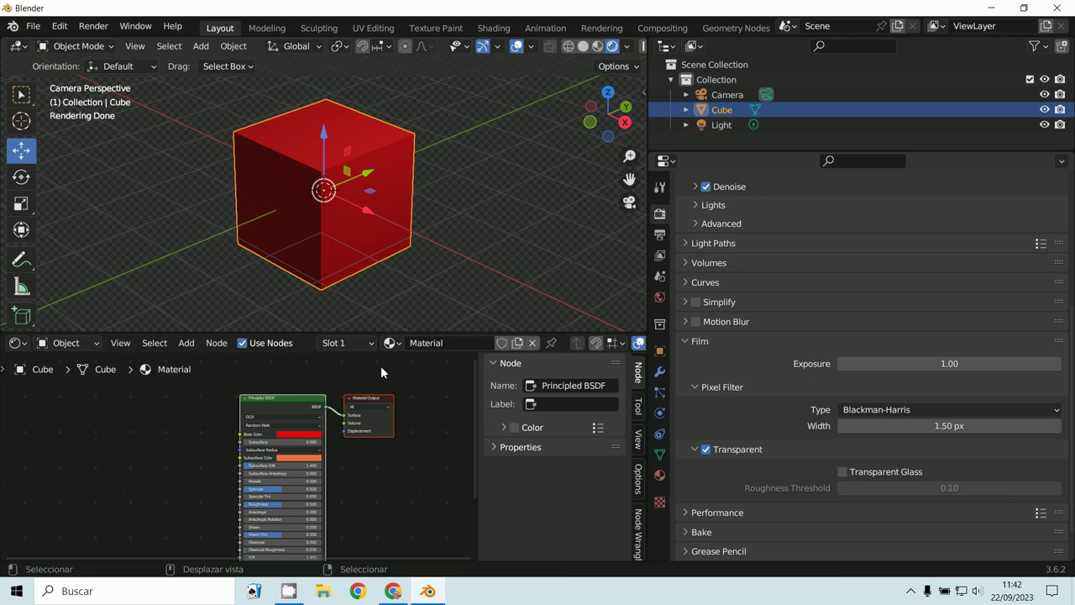
Switch the node editor to the World shader and frame its nodes.
left_click(59, 343)
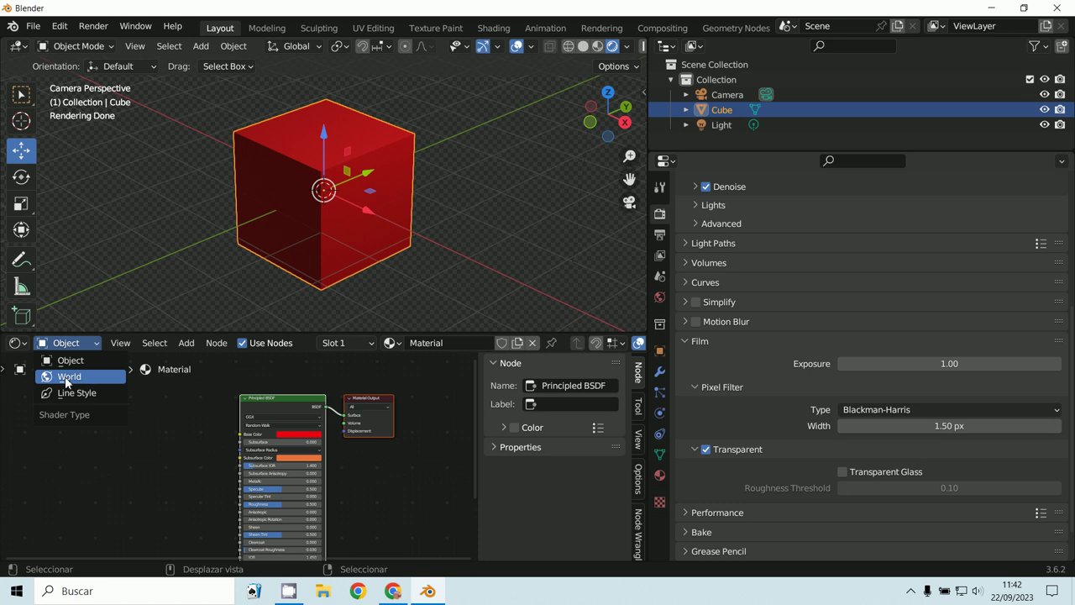
left_click(64, 376)
key("Home")
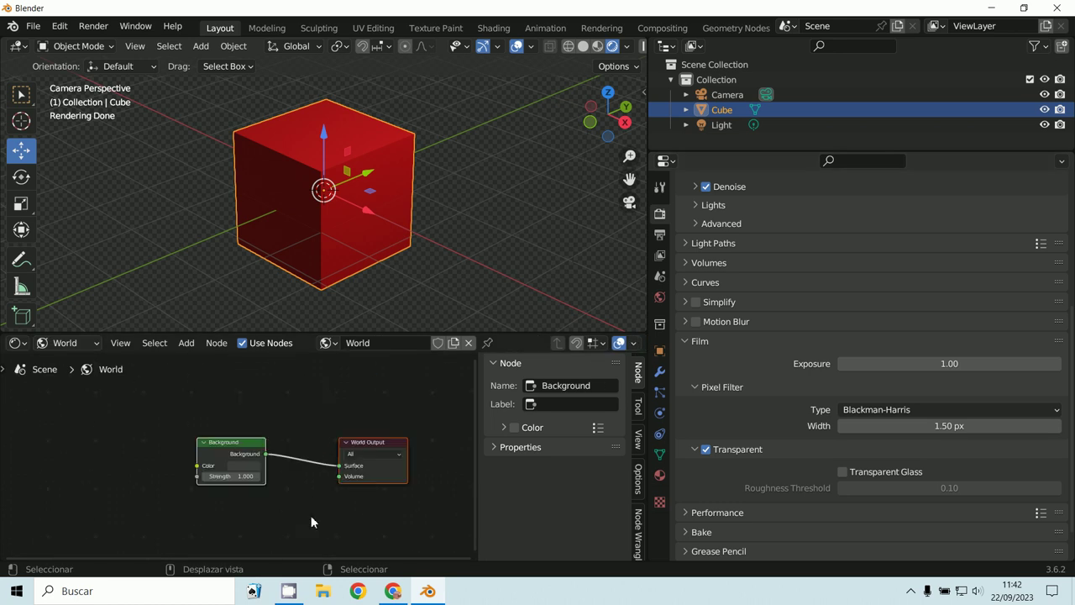
scroll(308, 492, "up", 2)
scroll(252, 470, "up", 2)
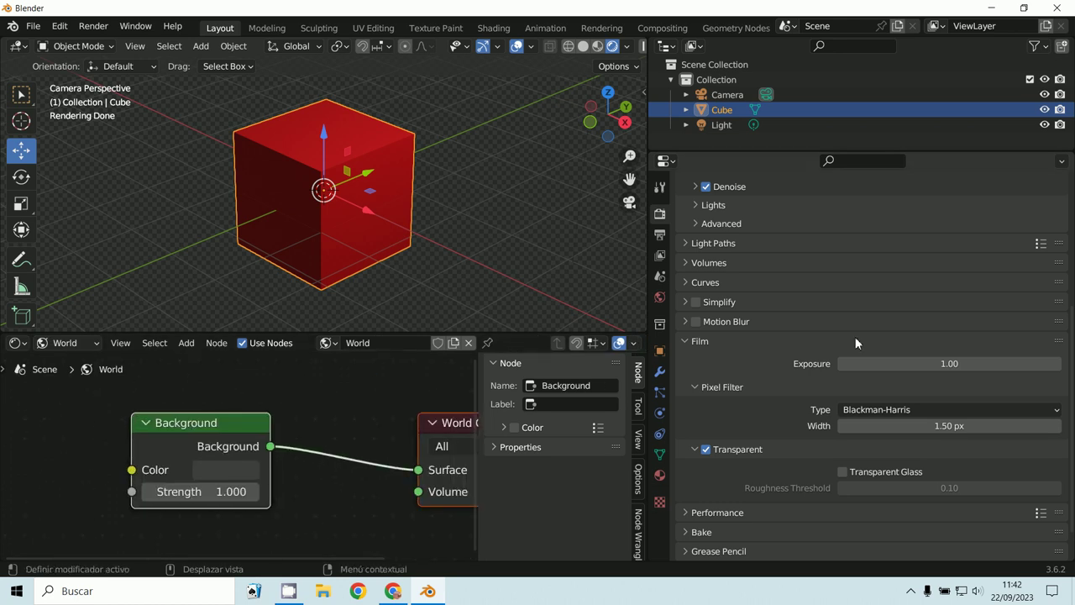
Set the World Background colour to black with alpha 0, keeping strength 1.000.
left_click(659, 297)
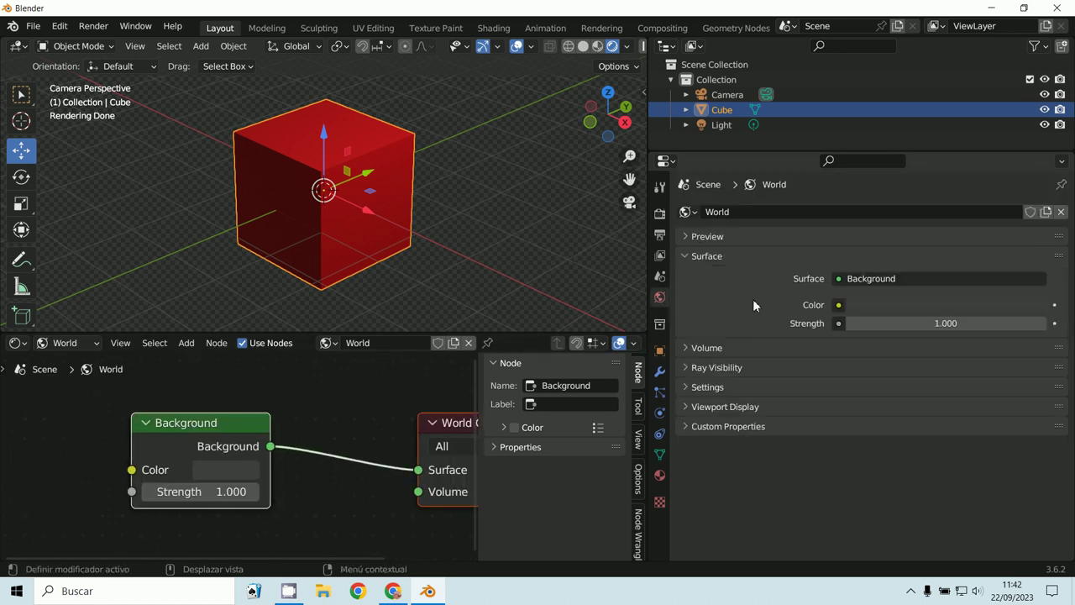
left_click(879, 305)
left_click_drag(1034, 178, 490, 238)
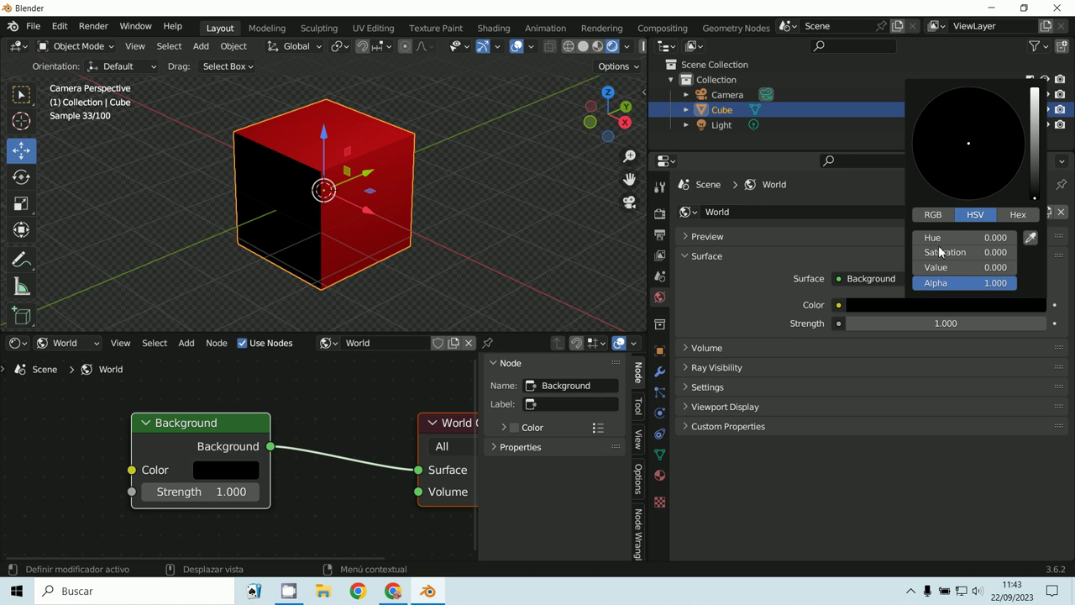
left_click(931, 305)
left_click(954, 283)
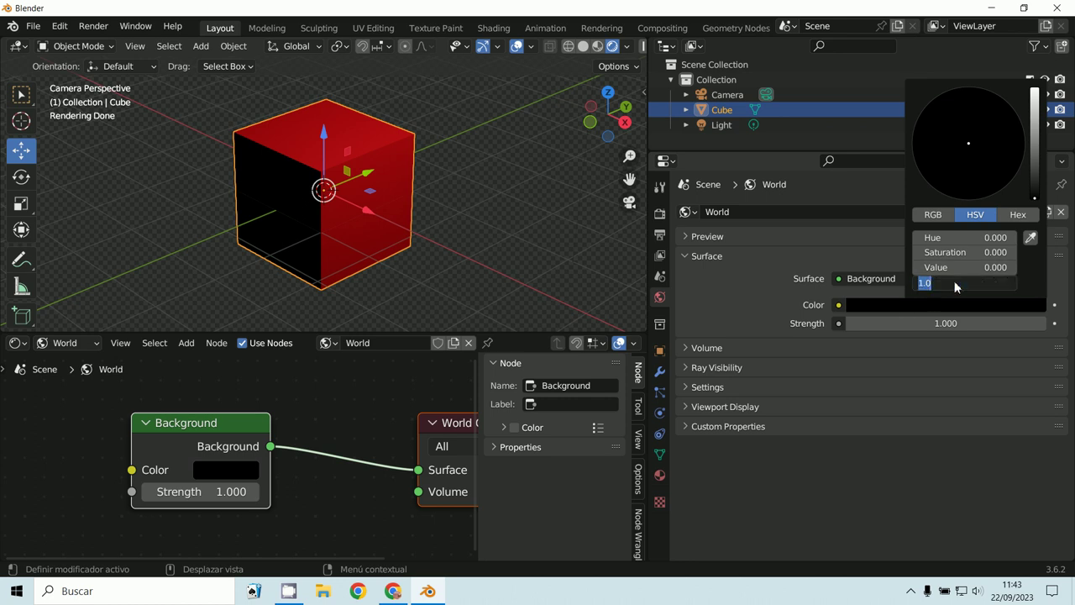
type("0")
key("Return")
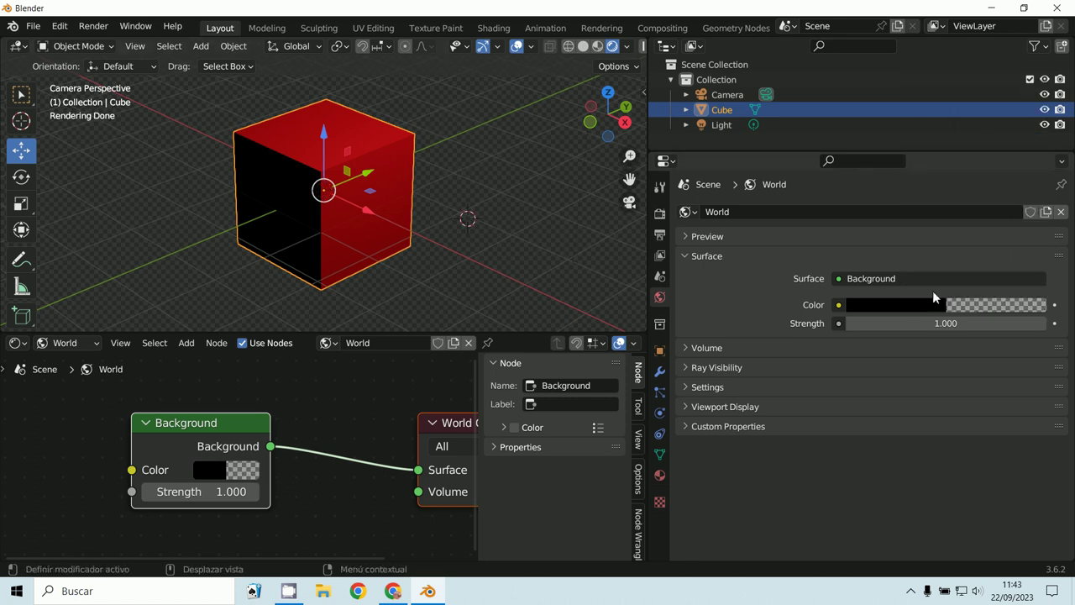
scroll(412, 551, "down", 2)
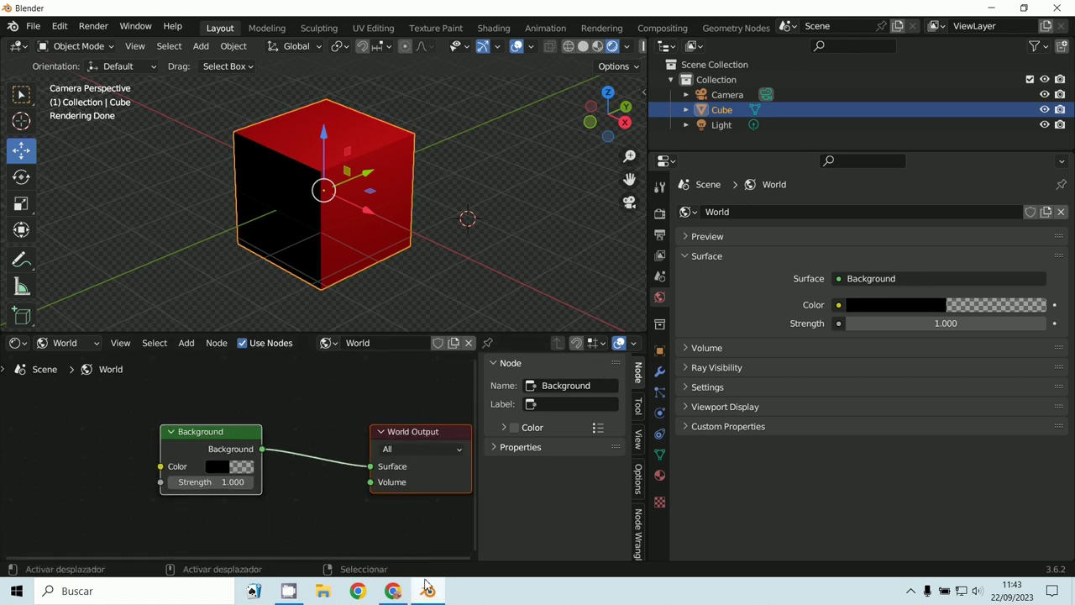
left_click(393, 591)
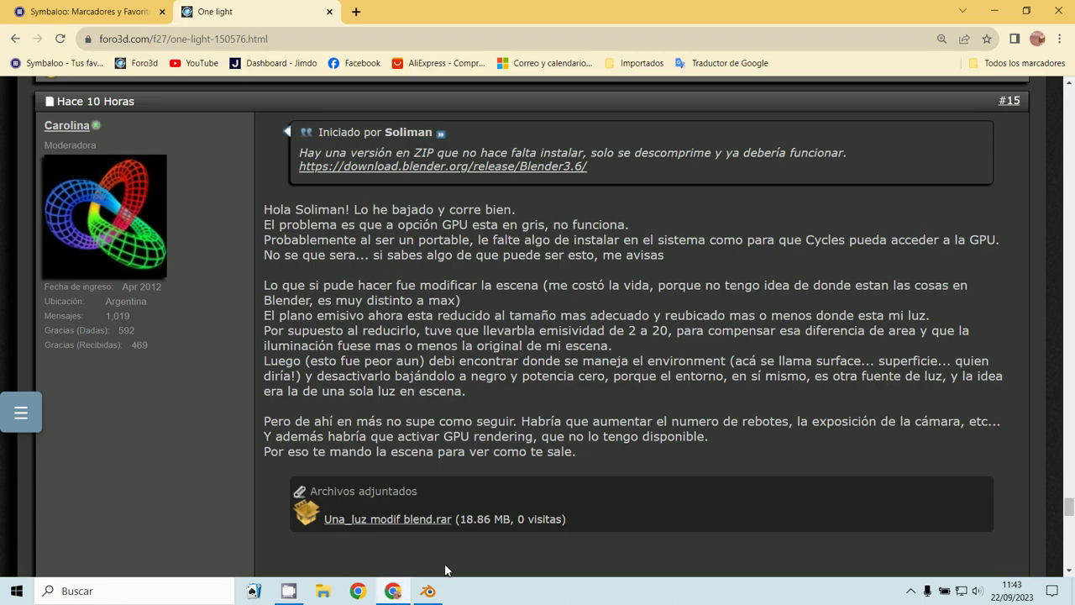
left_click(427, 590)
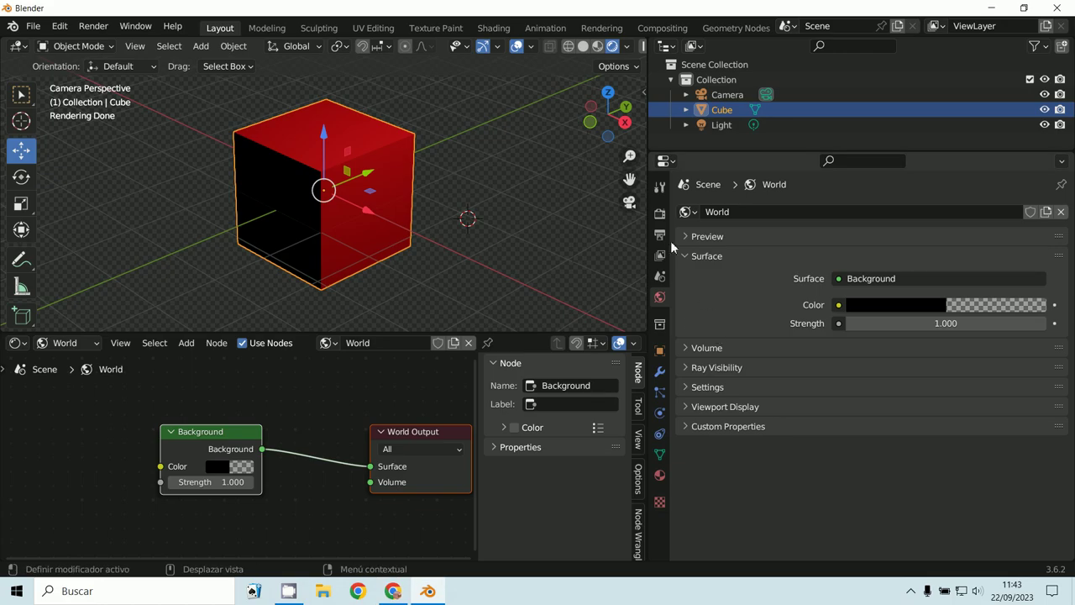
Collapse Lights and expand Light Paths to show max bounces Total 12, Diffuse 4, Glossy 4.
left_click(660, 213)
scroll(687, 387, "down", 3)
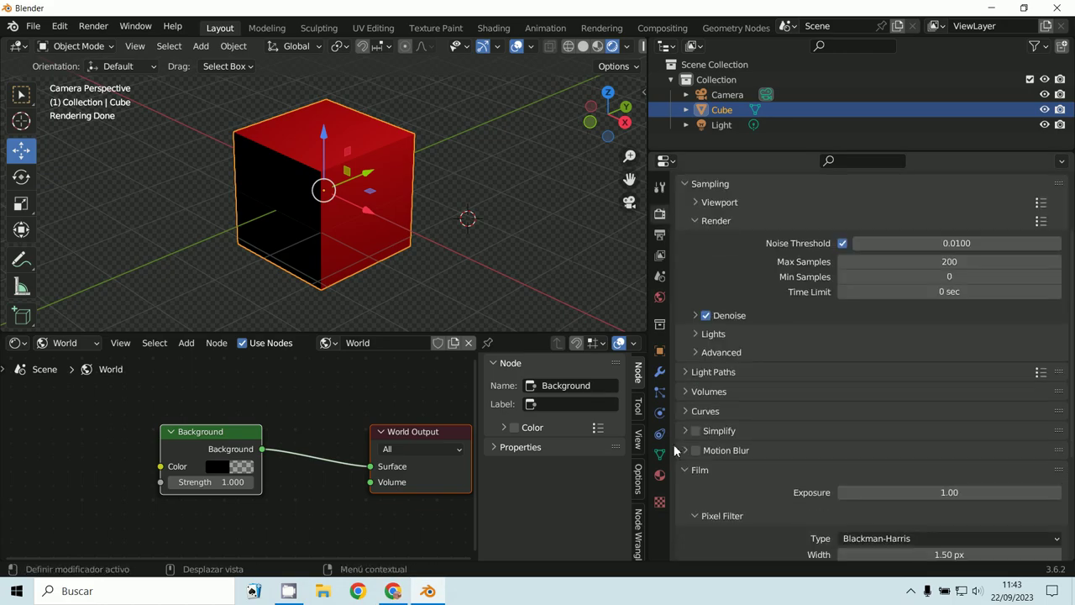
scroll(693, 380, "down", 2)
left_click(694, 266)
left_click(694, 267)
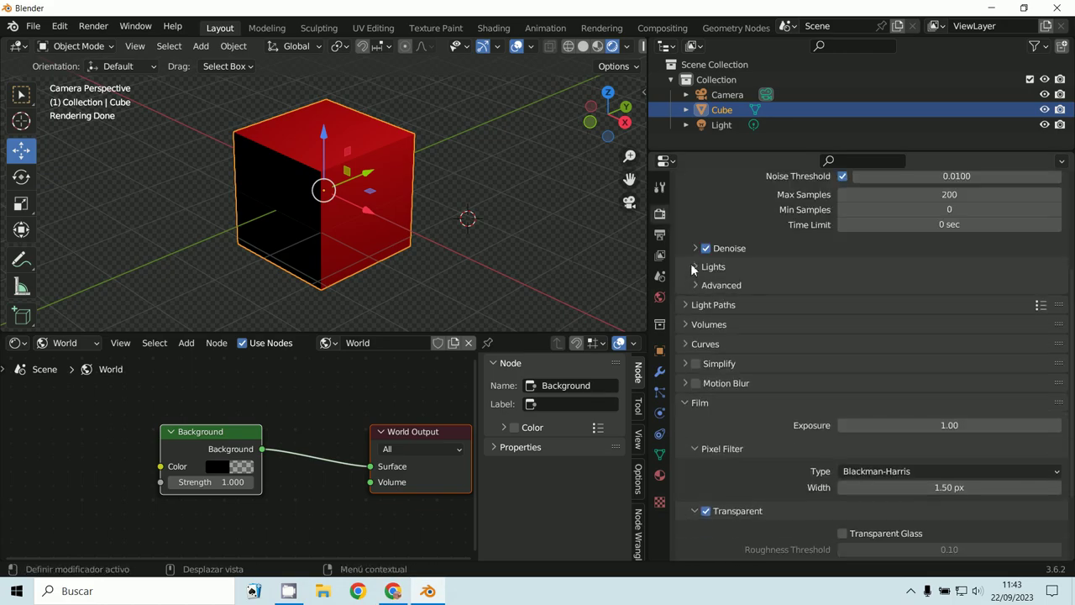
left_click(693, 306)
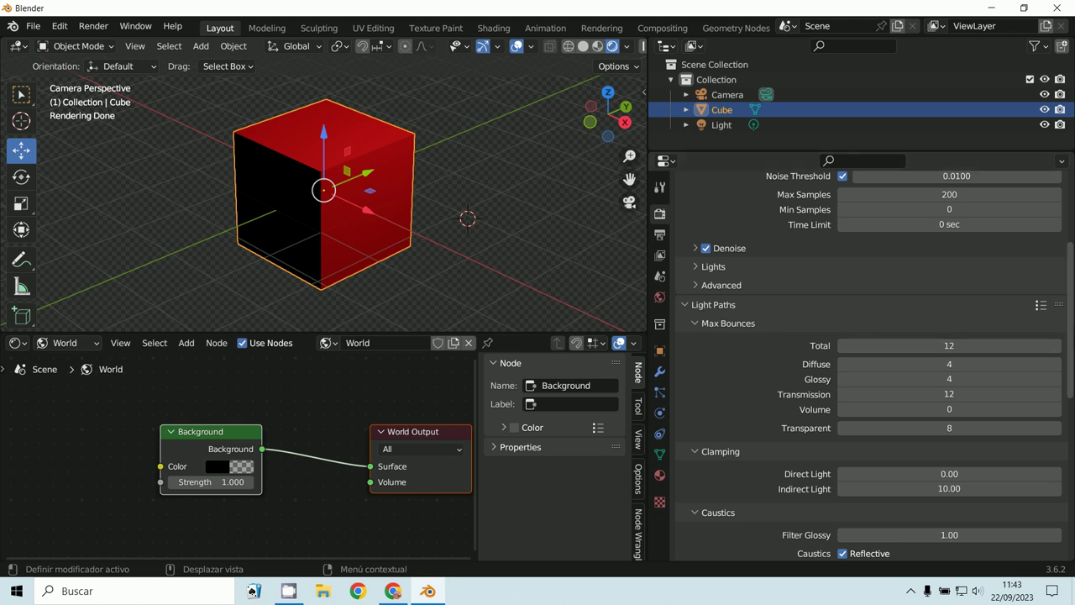
left_click(1042, 306)
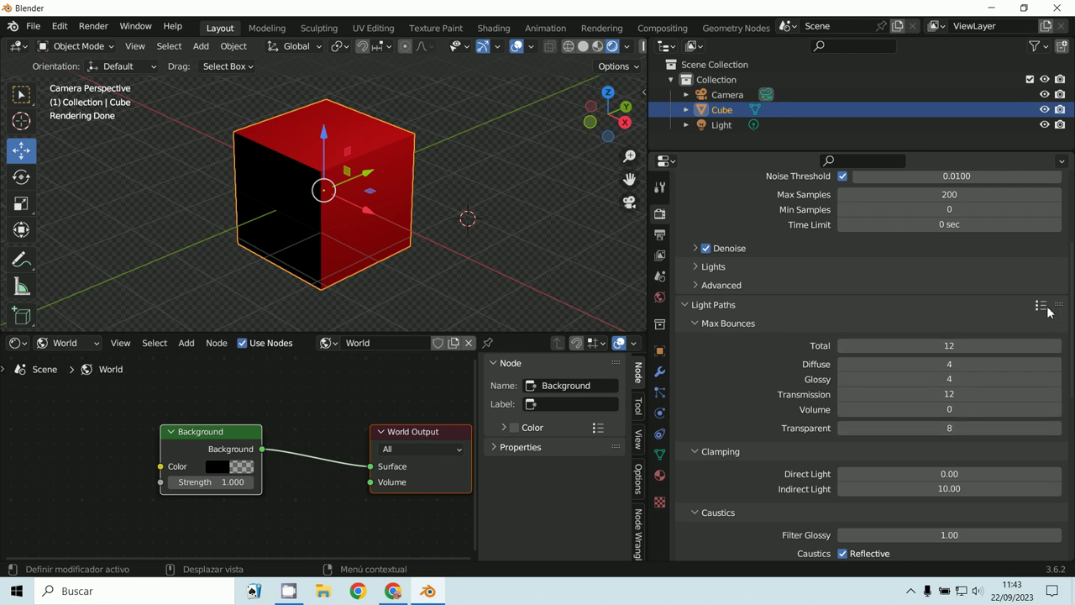
Try the Default, Direct Light and Full Global Illumination bounce presets in Light Paths.
left_click(1040, 306)
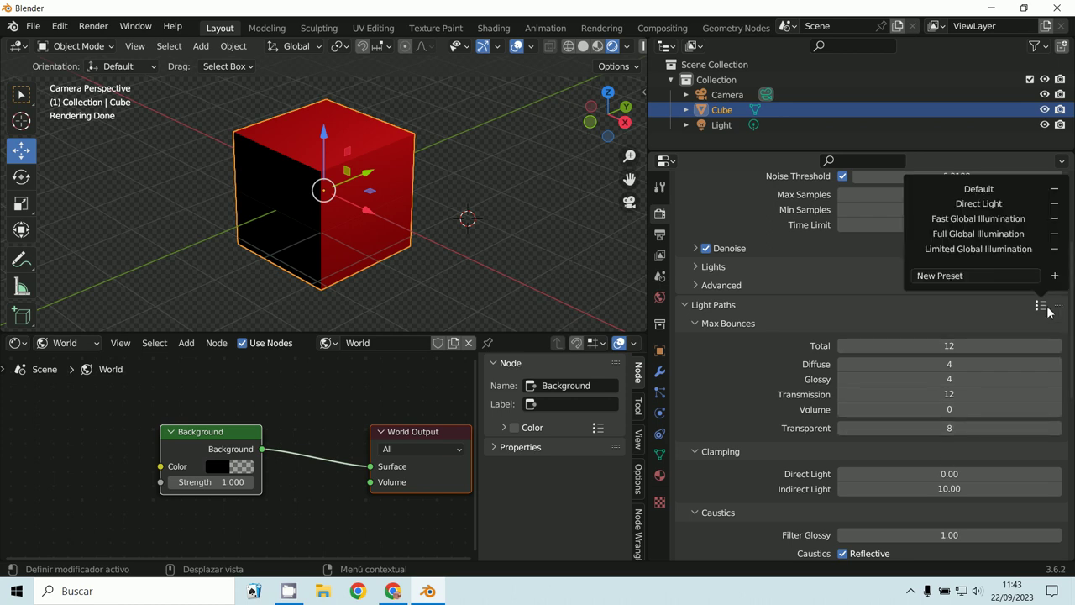
left_click(997, 196)
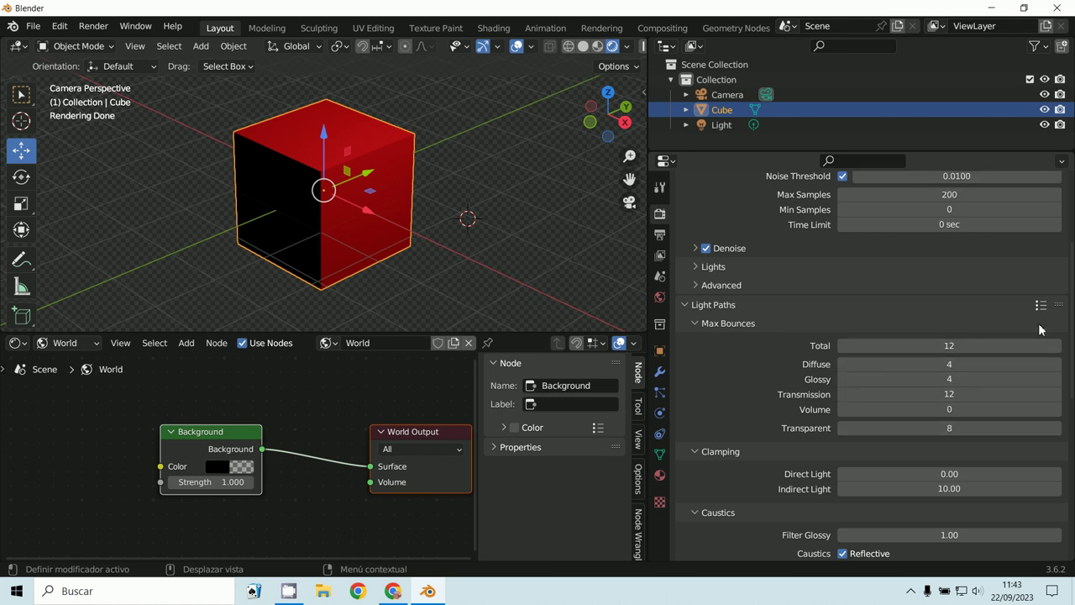
left_click(1040, 305)
left_click(1019, 204)
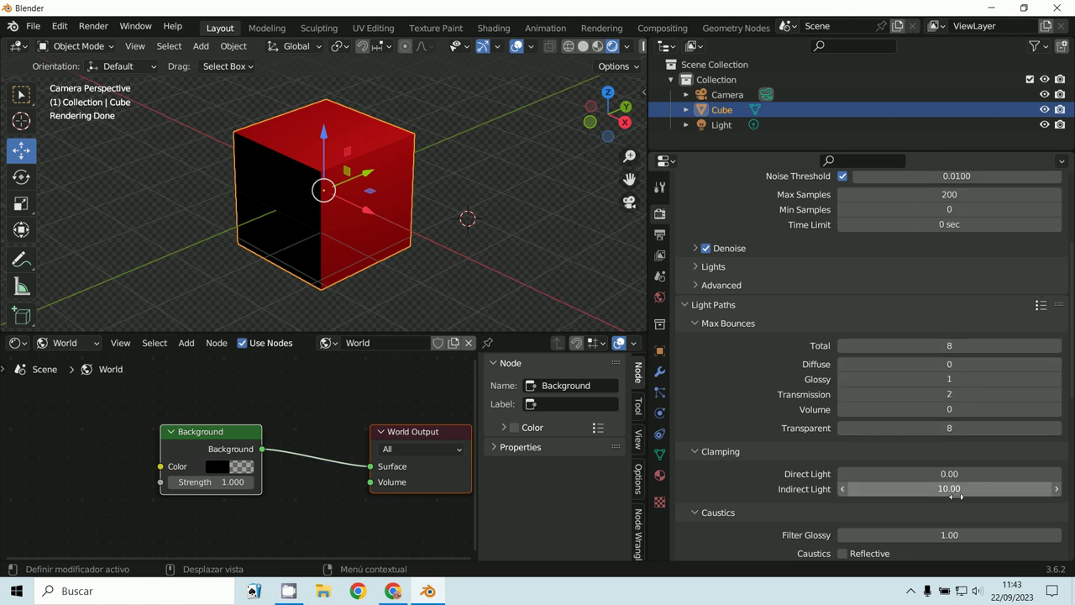
left_click(1041, 308)
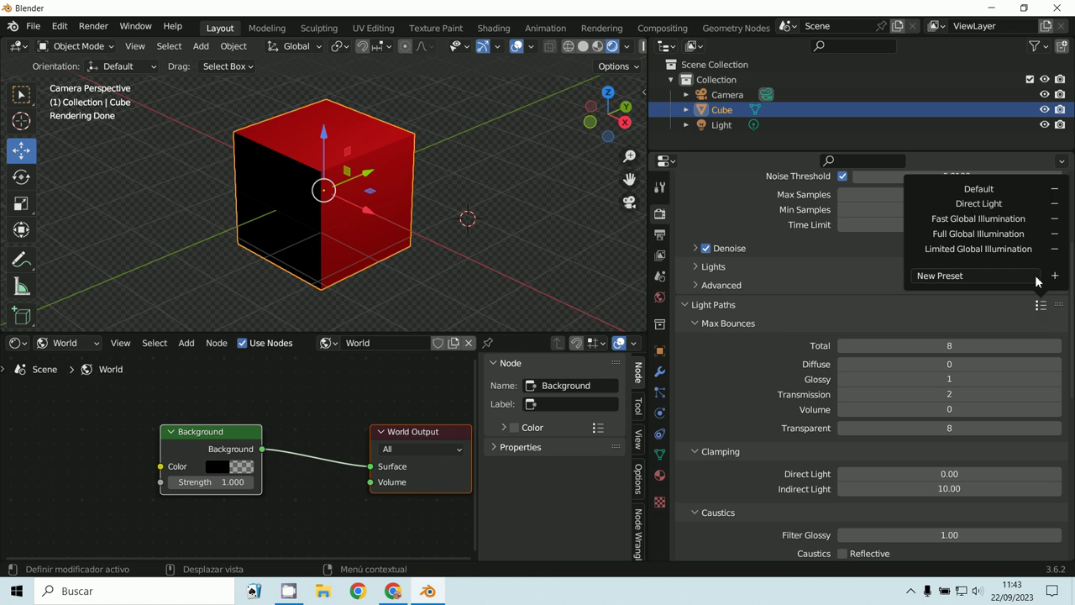
left_click(966, 241)
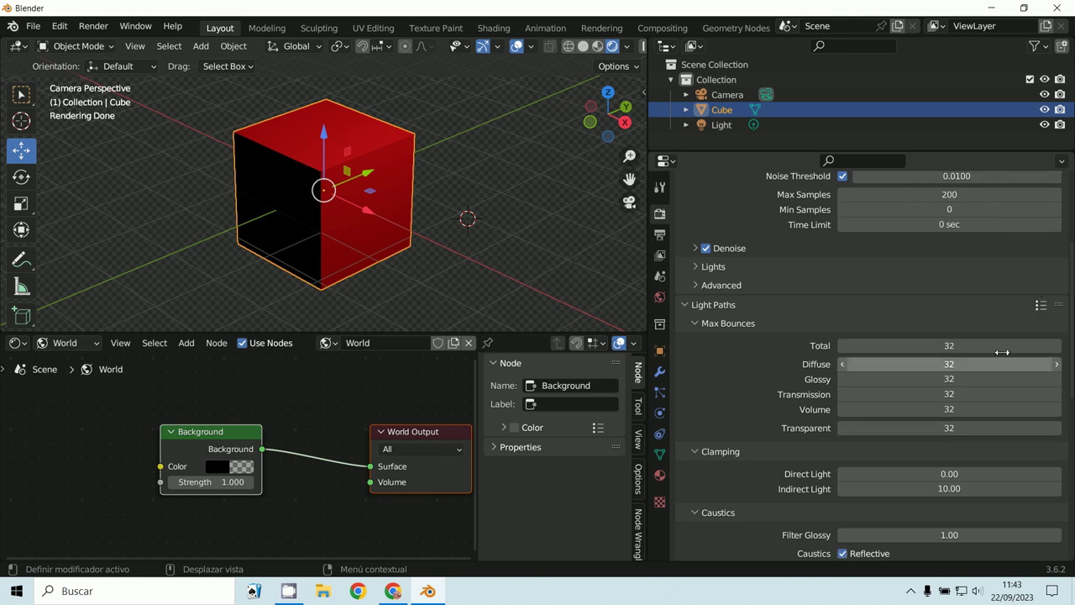
left_click(1043, 304)
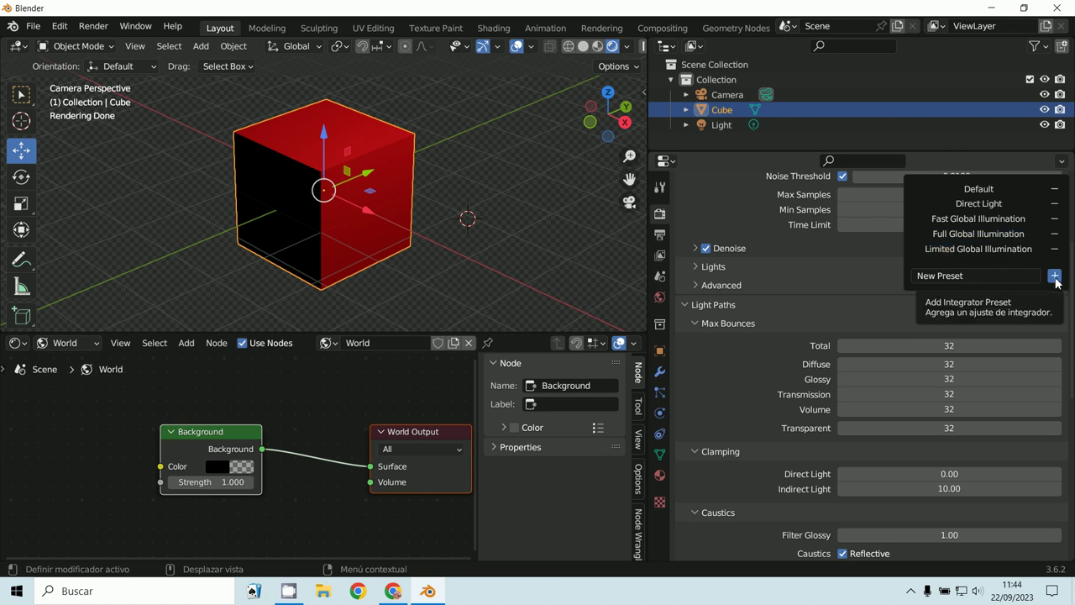
left_click(1004, 234)
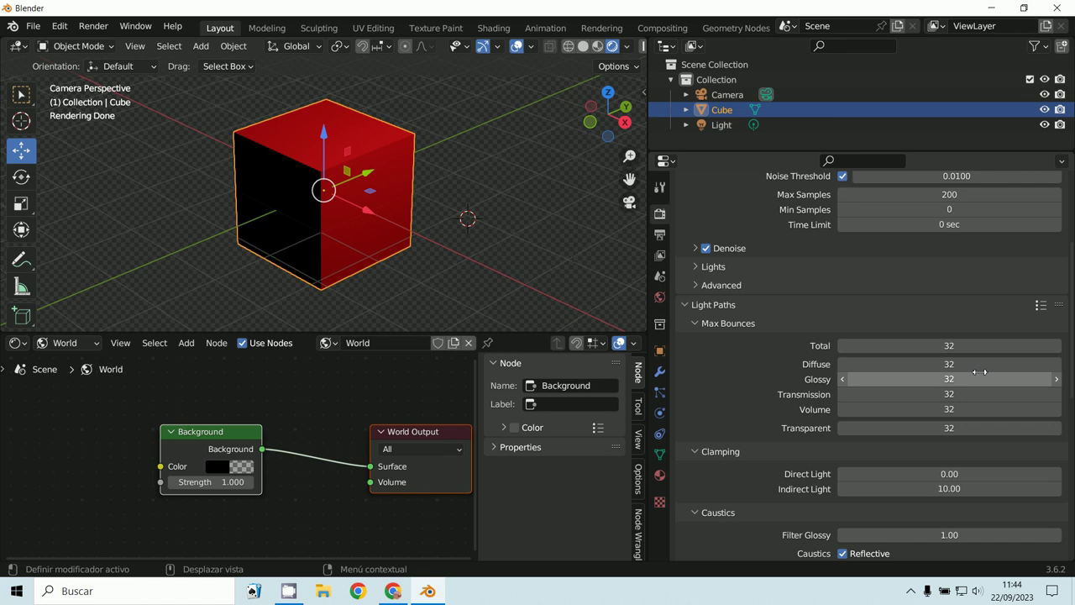
Settle on Direct Light (Total 8, Diffuse 0, Glossy 1, Transmission 2), then return to the forum thread in Chrome.
left_click(1041, 305)
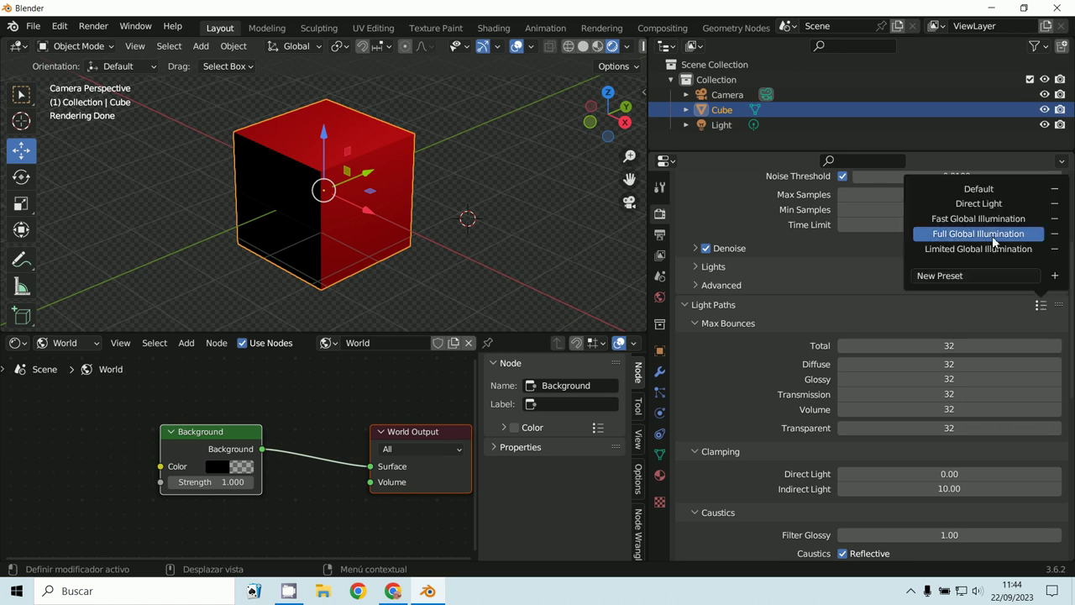
left_click(988, 206)
scroll(357, 533, "down", 1)
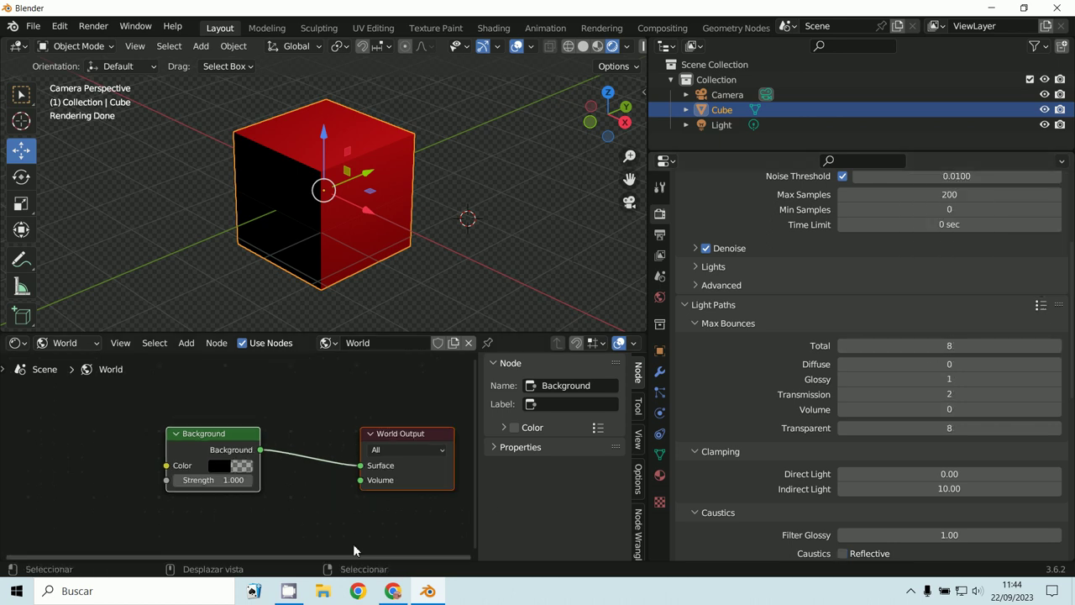
left_click(392, 592)
scroll(759, 349, "down", 4)
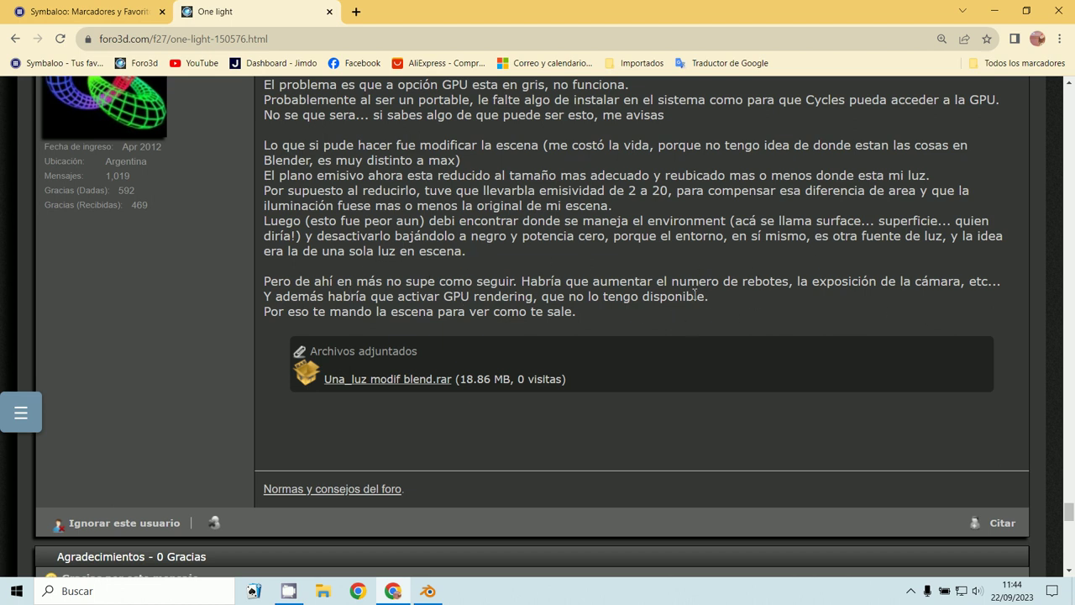
Review the Foro3D 'One light' thread replies, then bring the red cube scene back into view.
scroll(525, 368, "down", 3)
scroll(524, 363, "down", 5)
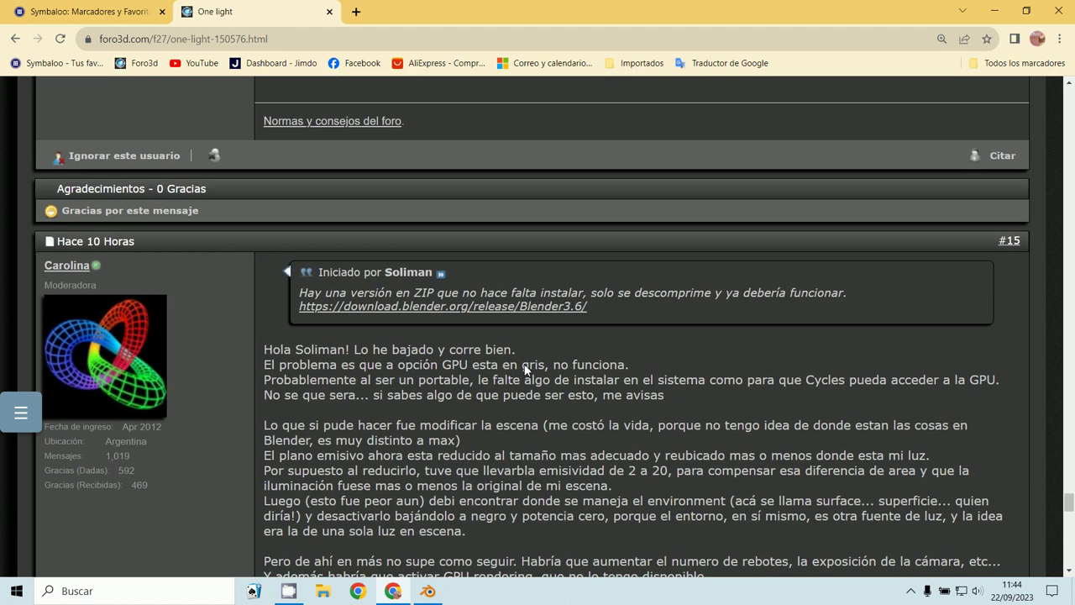
scroll(526, 366, "up", 2)
scroll(527, 365, "up", 2)
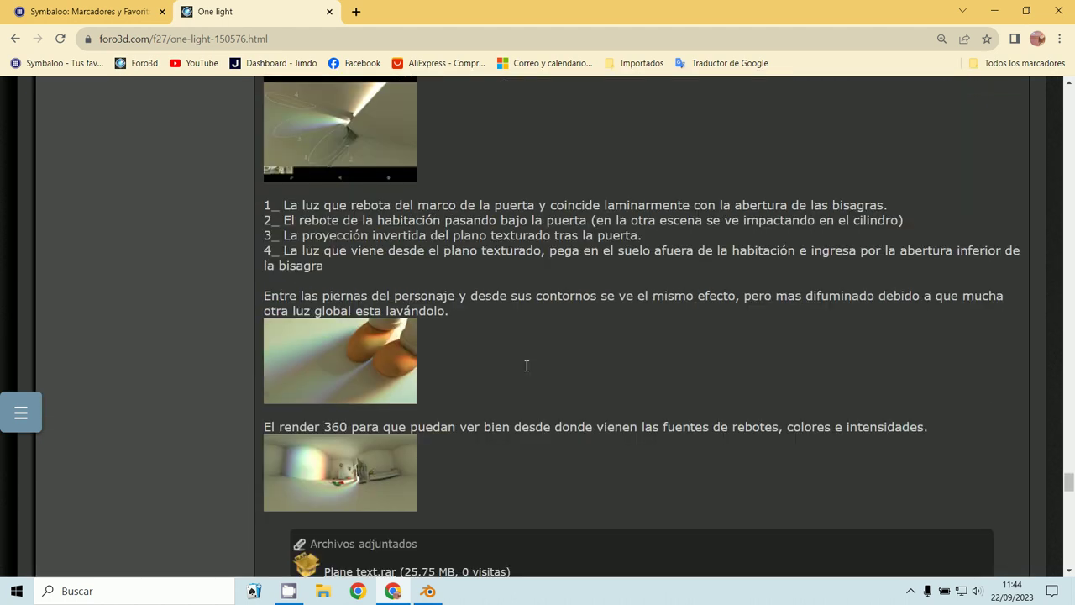
scroll(526, 365, "up", 1)
scroll(525, 364, "up", 2)
scroll(525, 364, "up", 2)
scroll(524, 364, "down", 9)
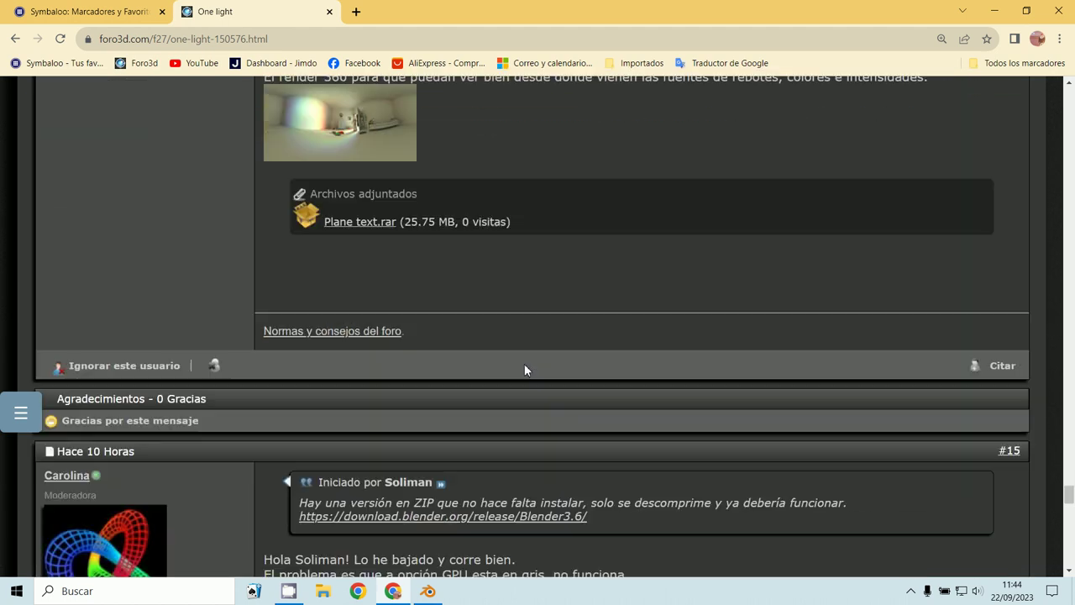
scroll(524, 364, "down", 5)
left_click(427, 590)
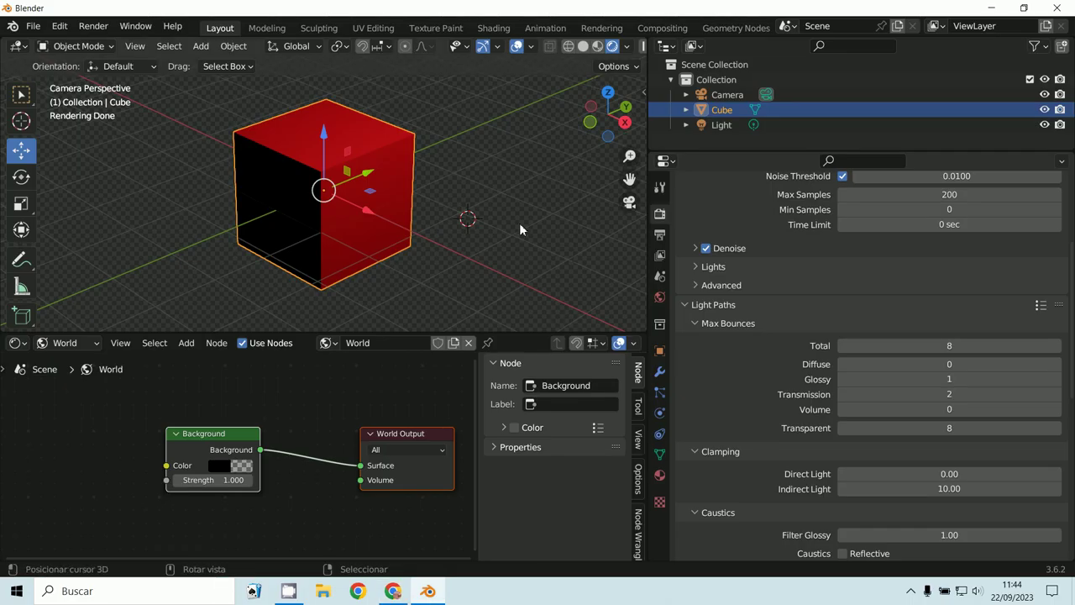
Zoom the 3D viewport out until the full camera border around the red cube shows.
scroll(519, 222, "down", 2)
scroll(519, 223, "down", 2)
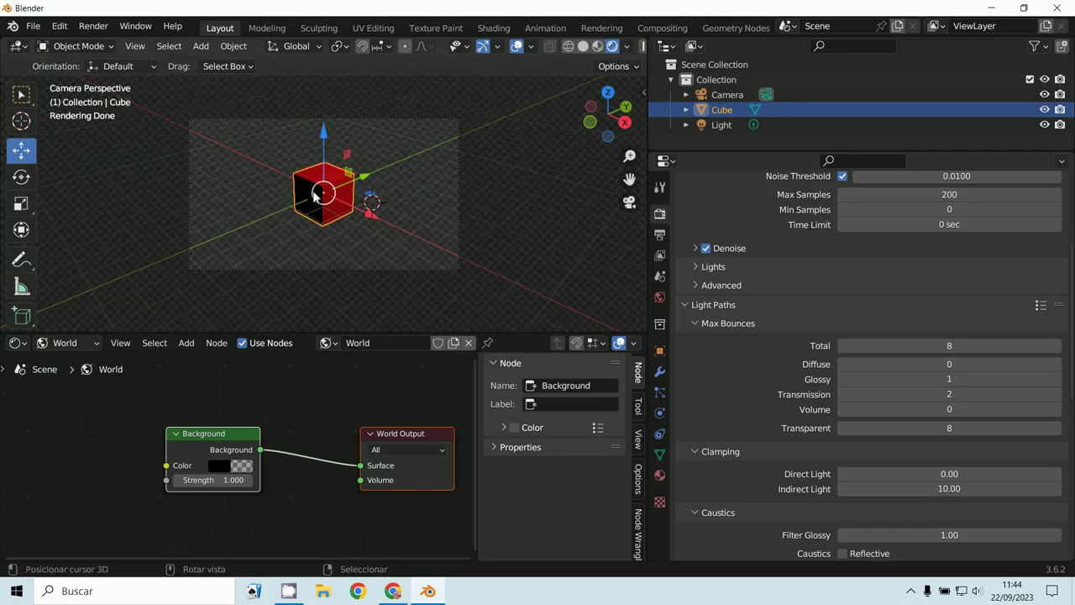